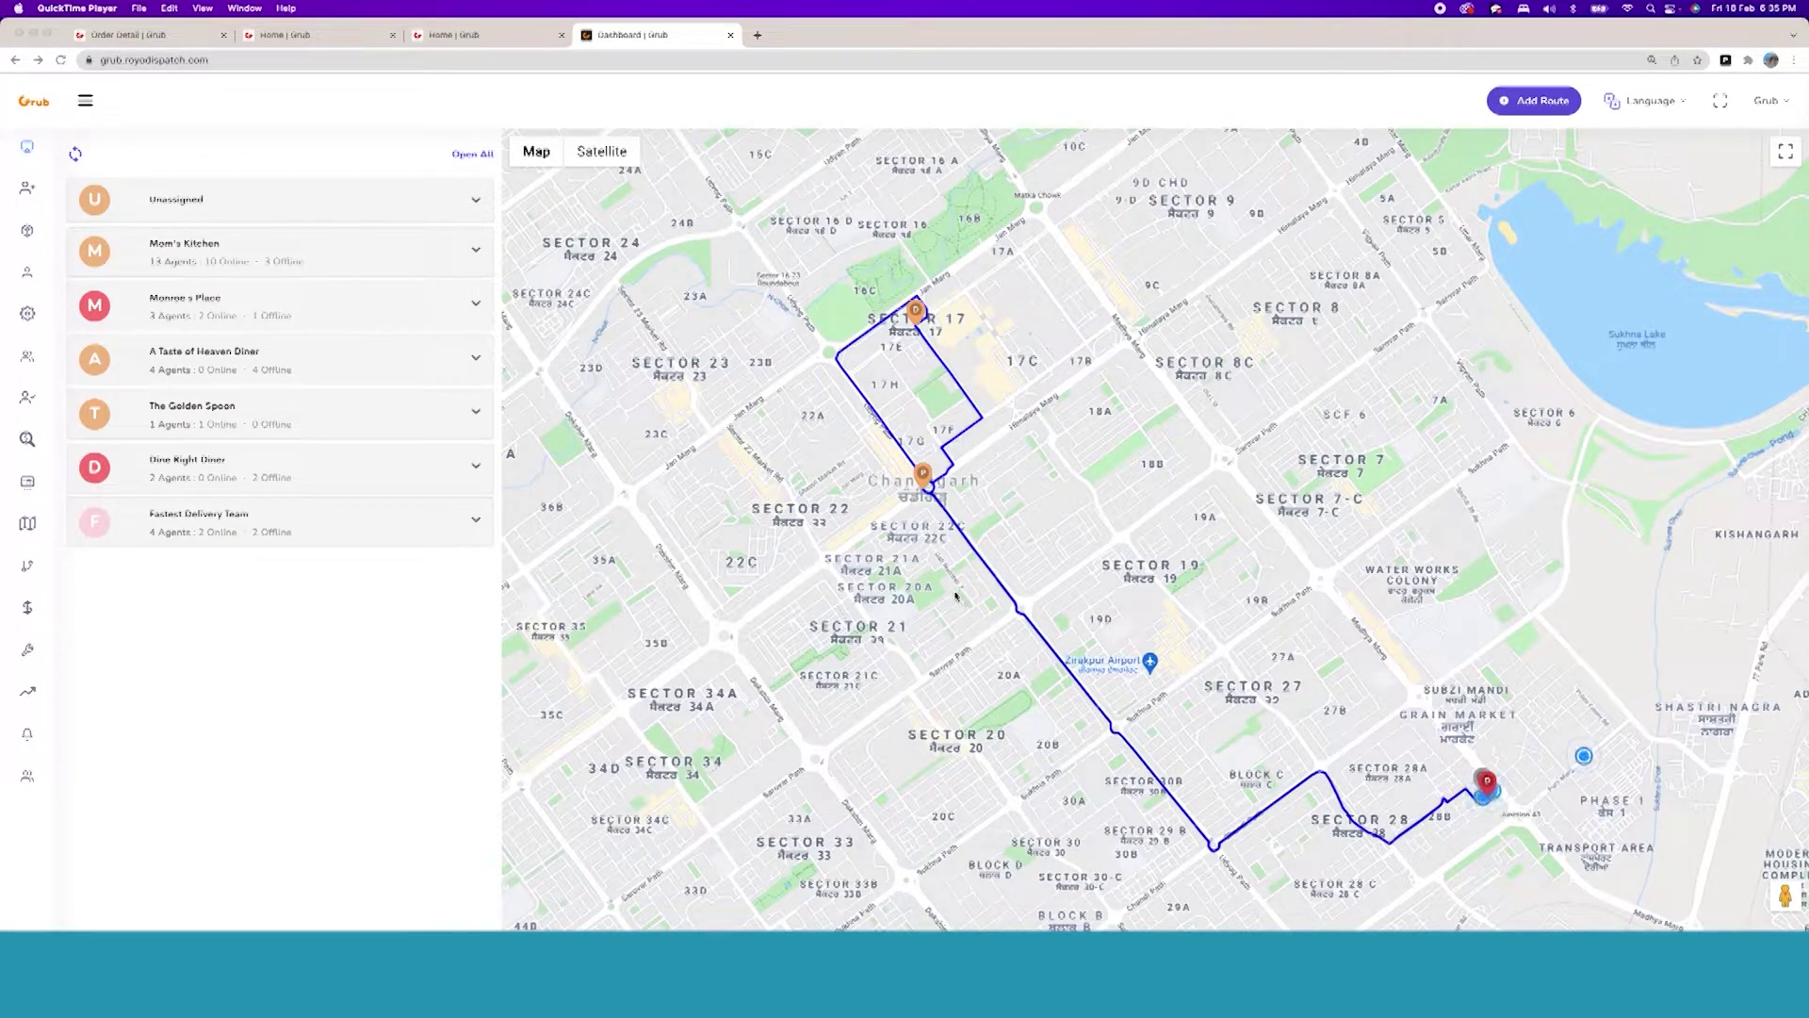
Step: Inspect the Sector 17 drop-off stop and the delivery agent's status details, then close both
{"action": "left_click", "coordinate": [914, 319]}
{"action": "left_click", "coordinate": [914, 316]}
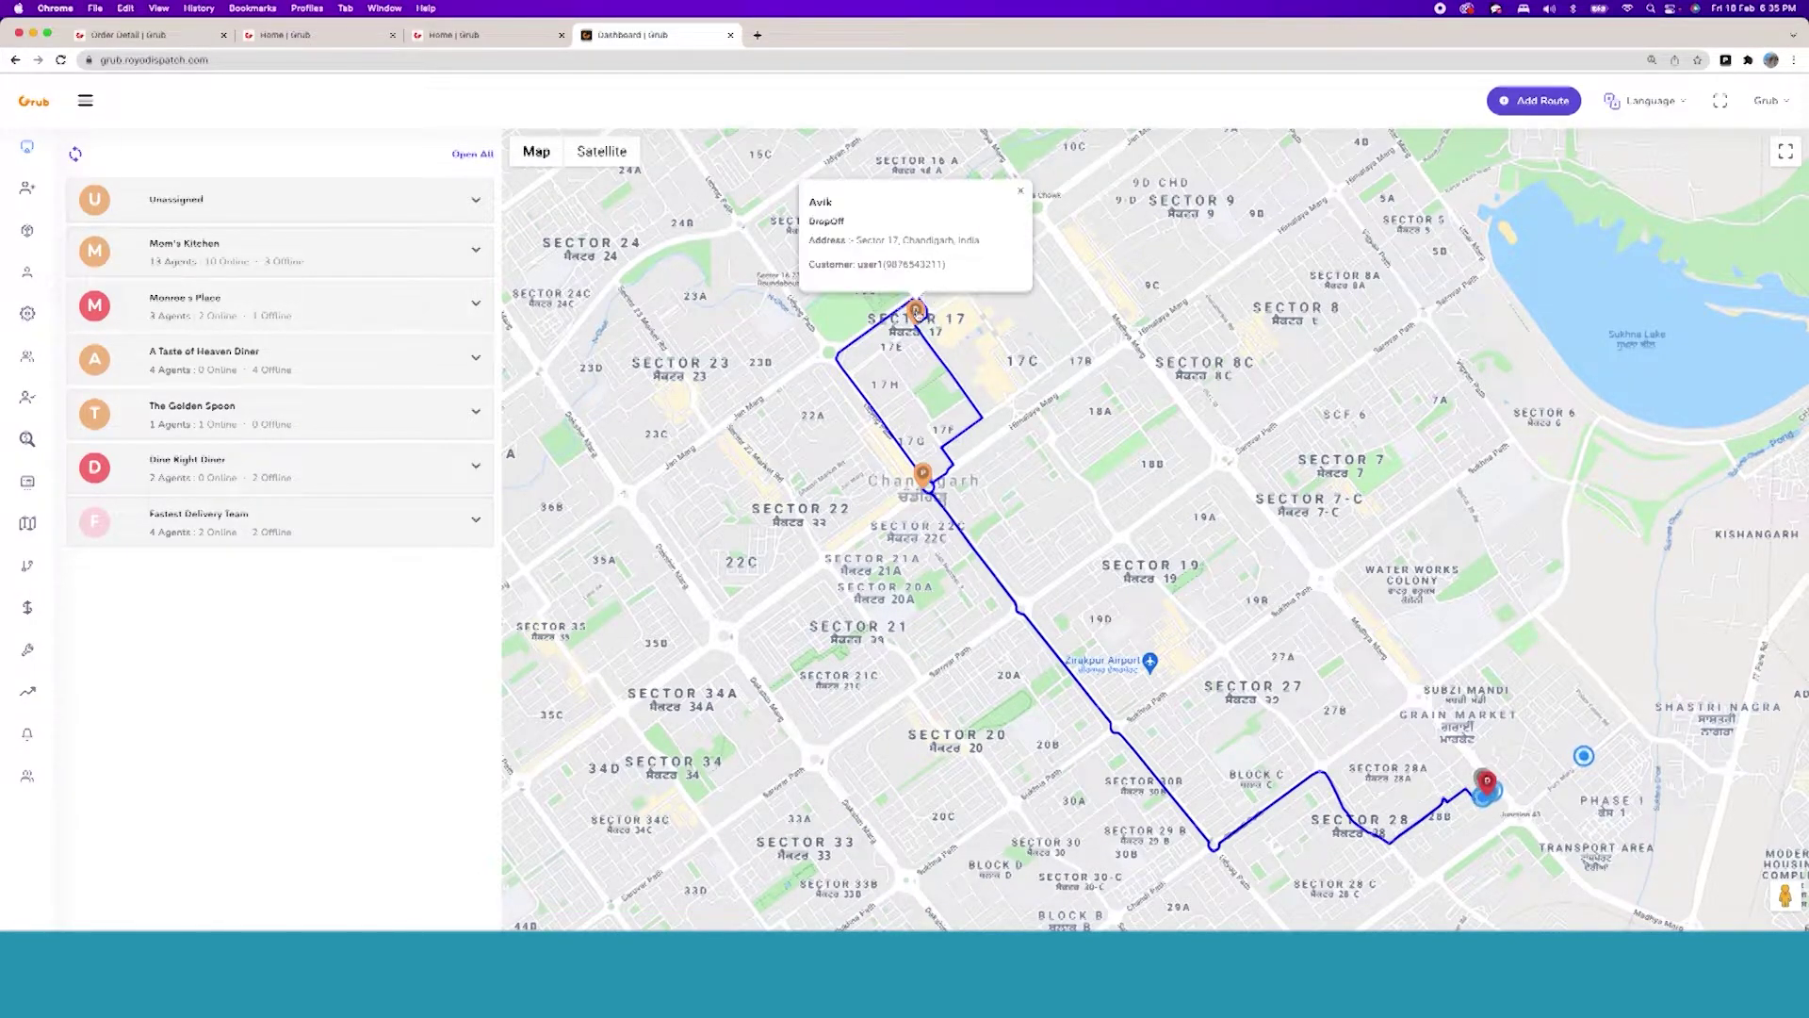
{"action": "left_click", "coordinate": [1482, 804]}
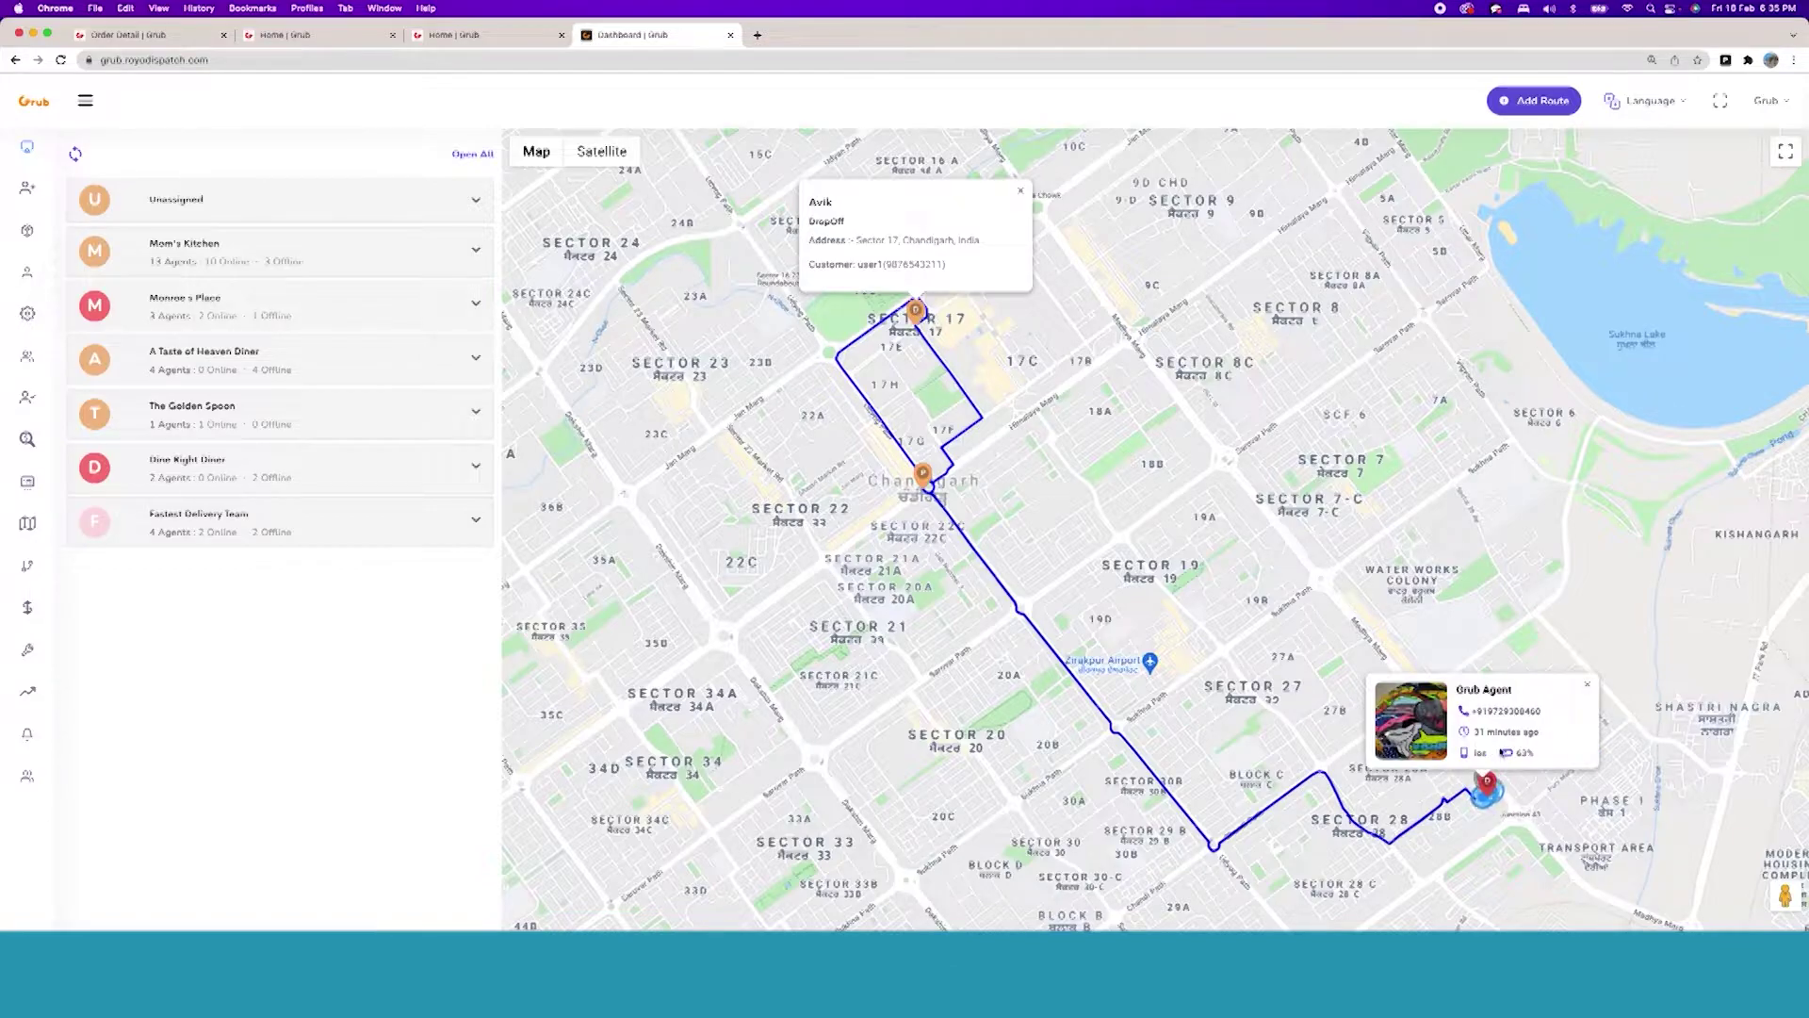
{"action": "left_click", "coordinate": [1586, 685]}
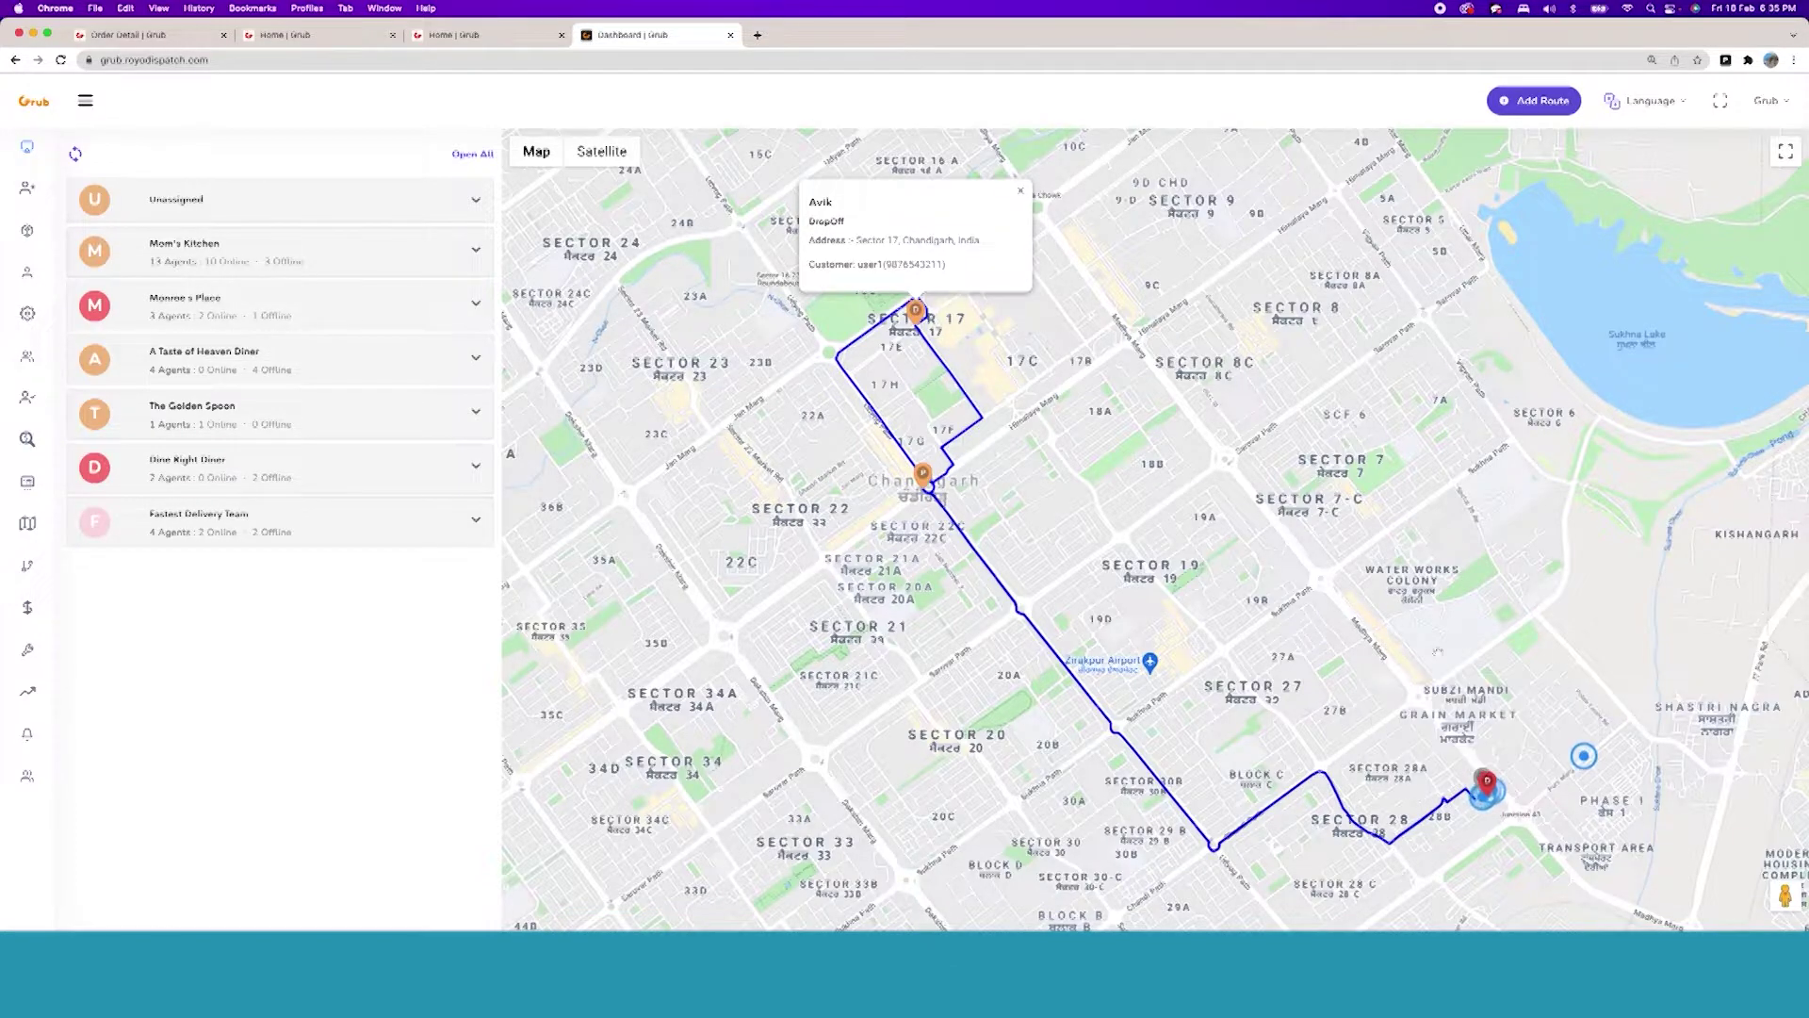
{"action": "left_click", "coordinate": [1020, 186]}
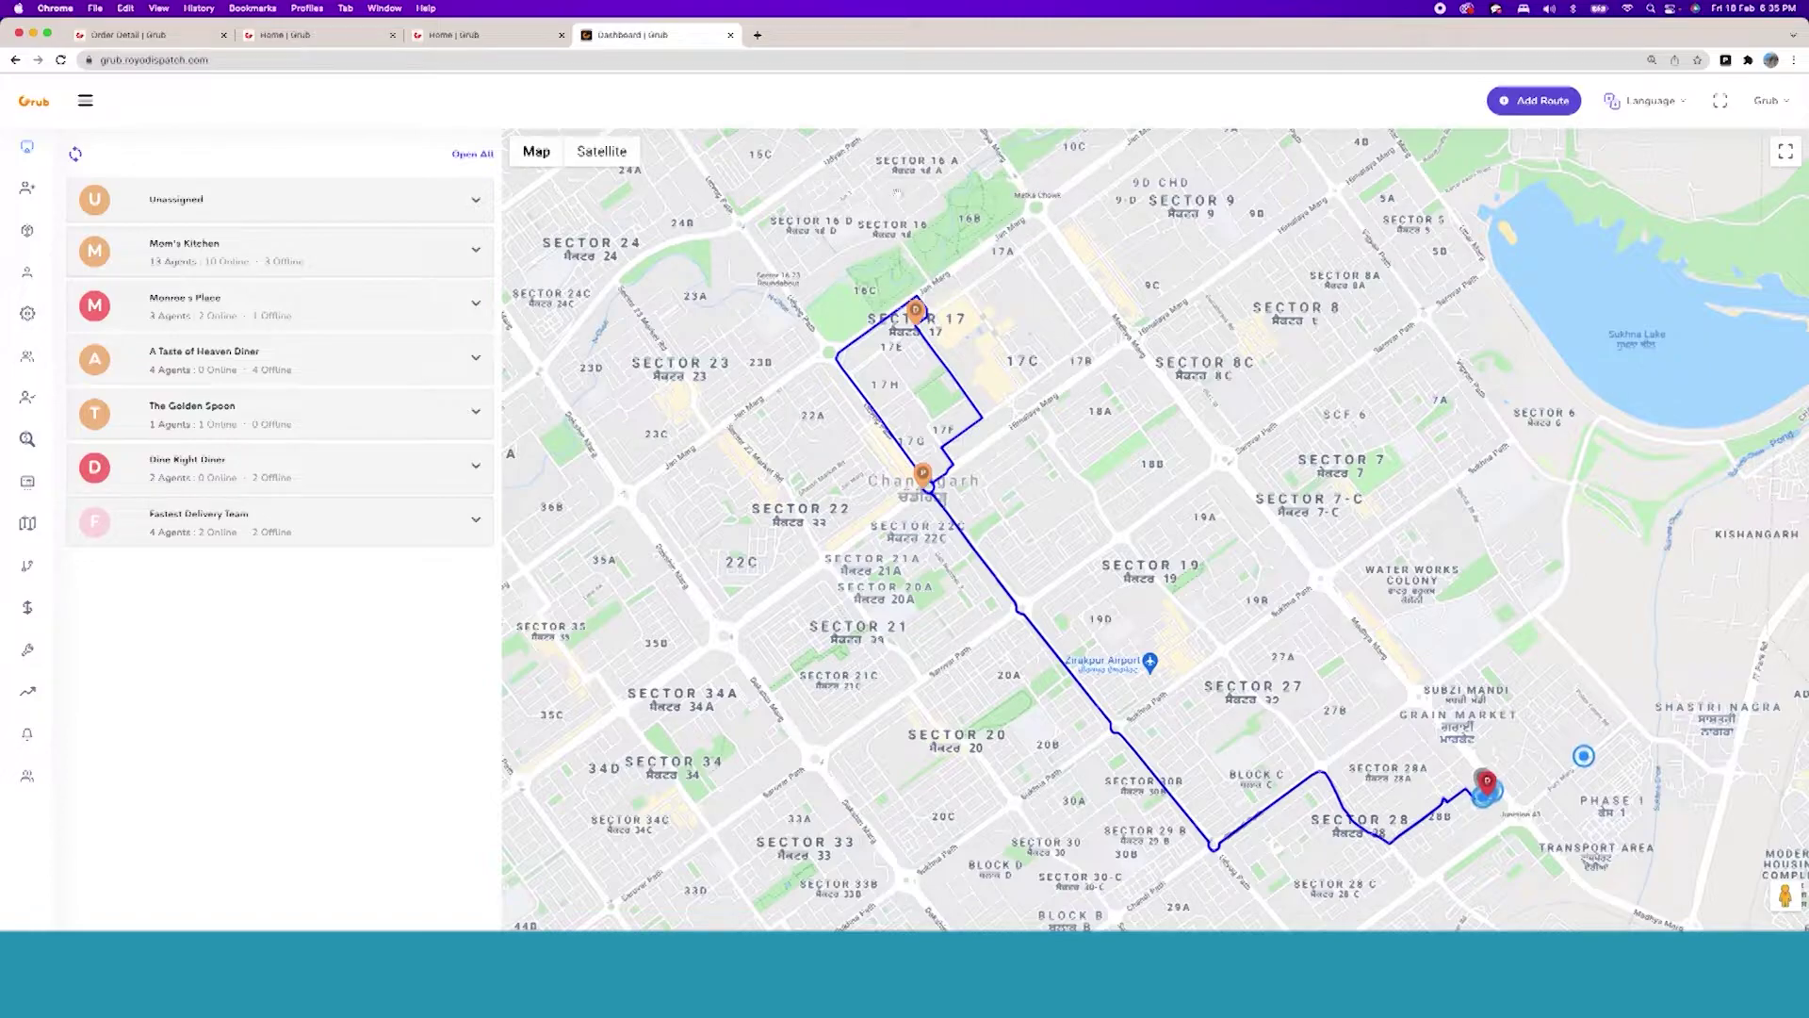
Step: Use Open All to list each team's agents down to Avik's tasks, and widen the sidebar
{"action": "left_click", "coordinate": [476, 156]}
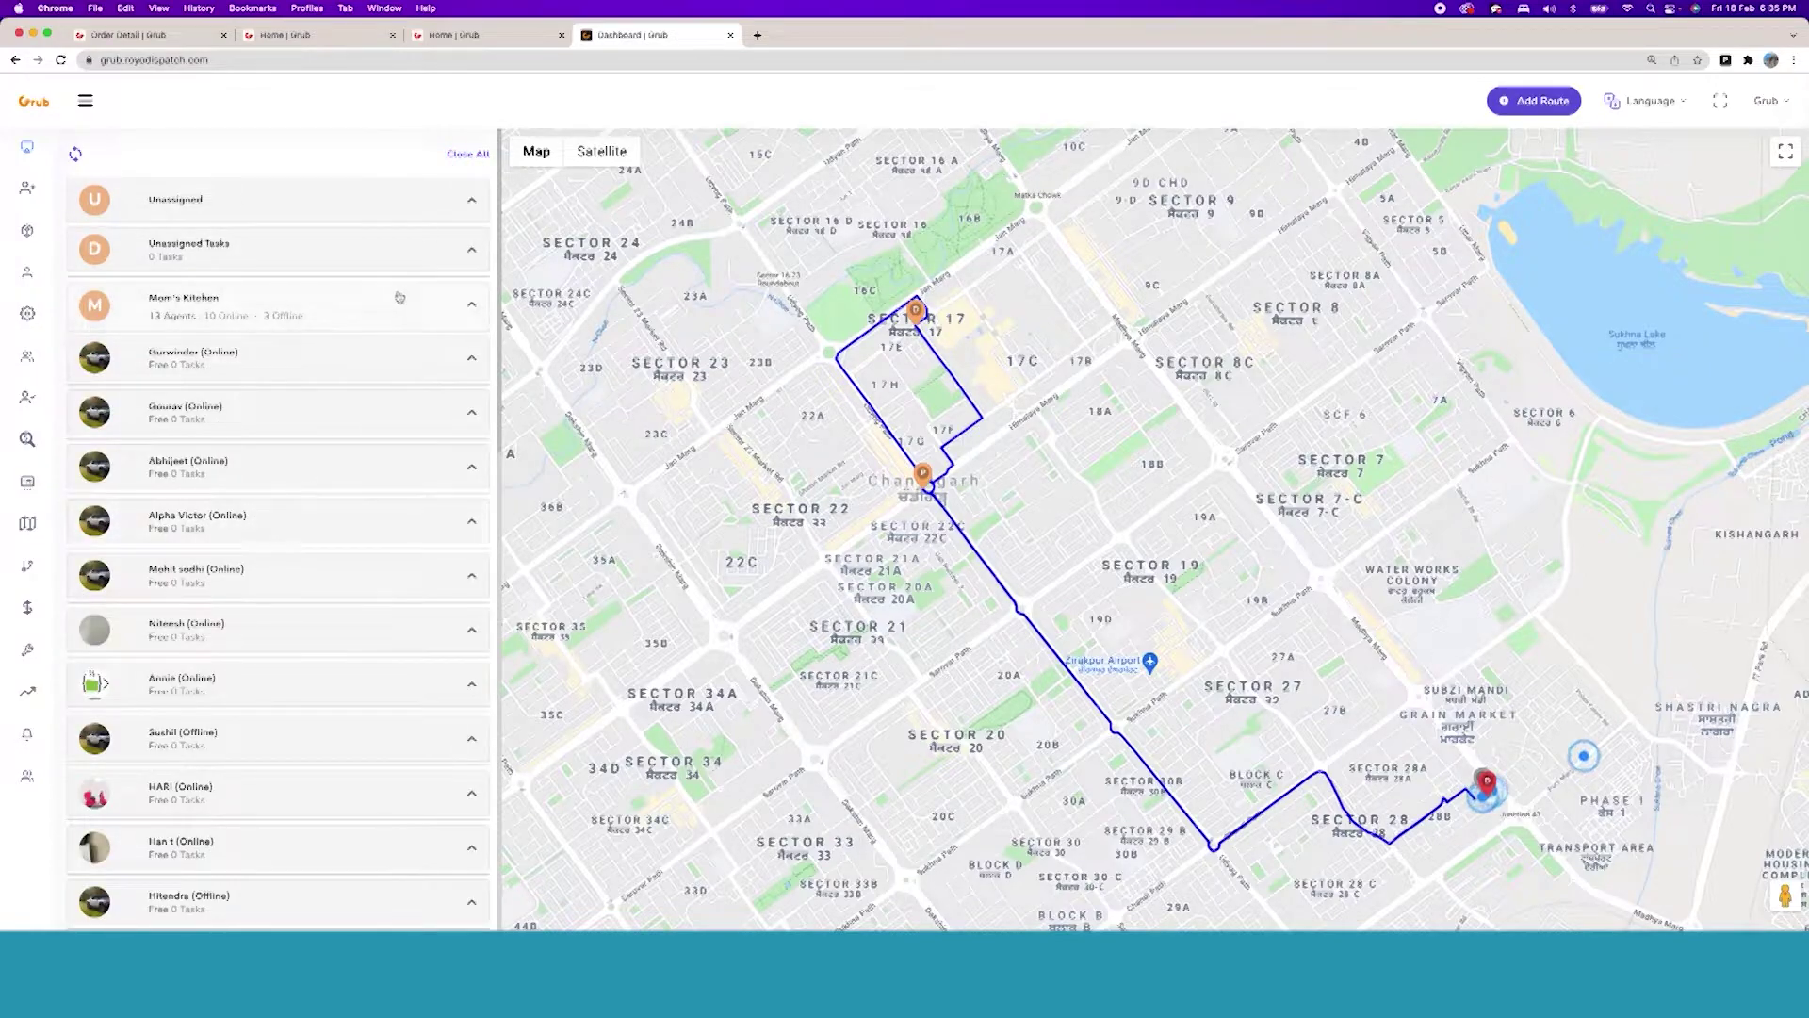
{"action": "scroll", "coordinate": [443, 537], "scroll_direction": "down", "scroll_amount": 8}
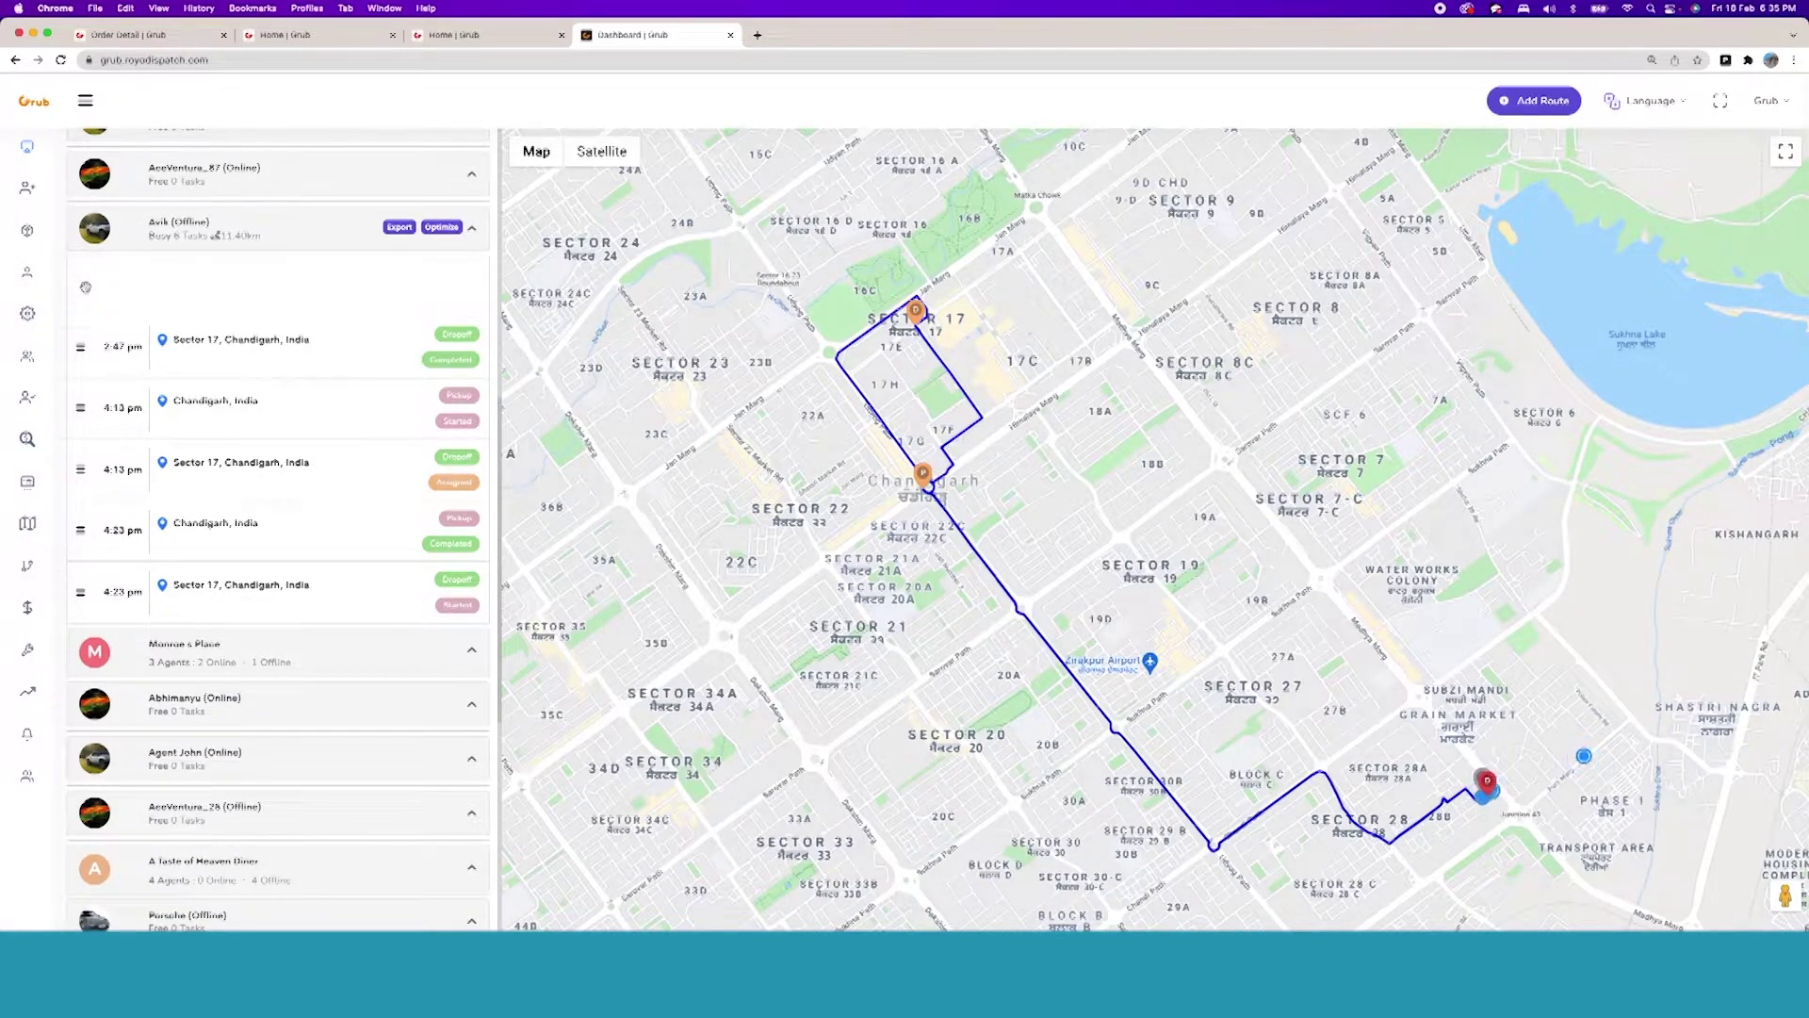
{"action": "left_click", "coordinate": [84, 100]}
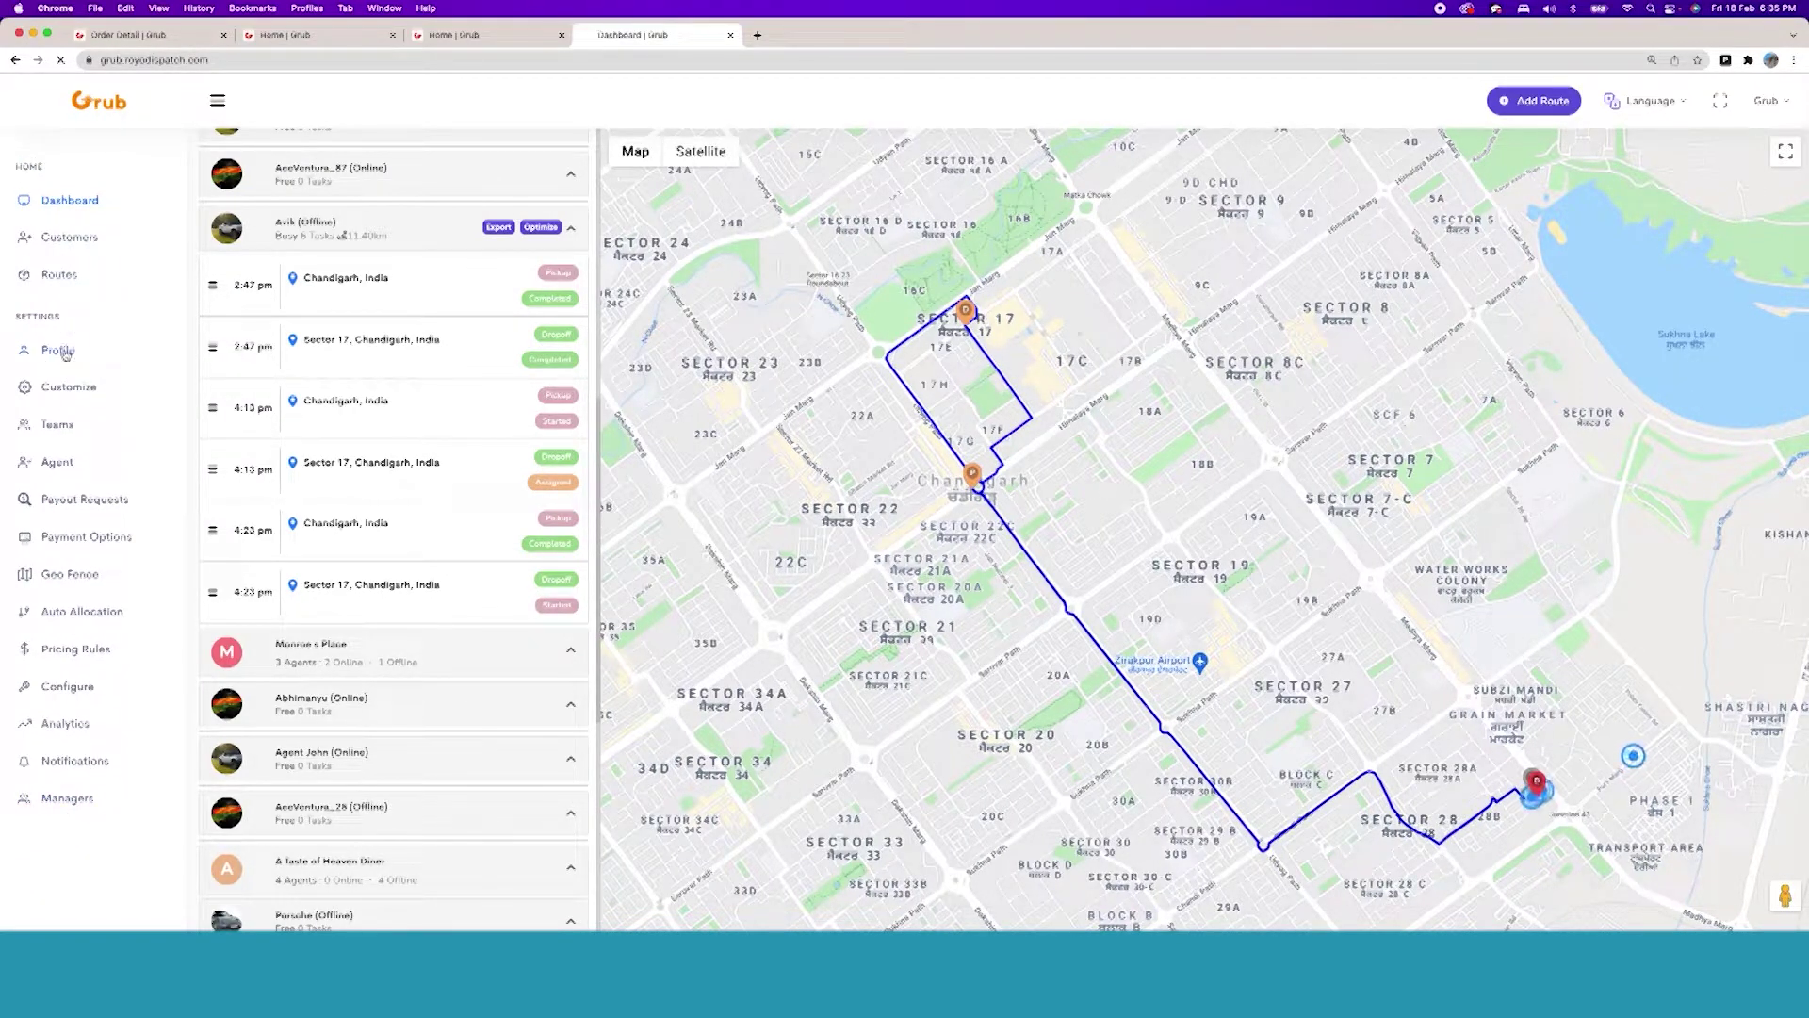
Step: View the organisation Profile page with its name, contact, timezone and password fields
{"action": "left_click", "coordinate": [64, 352]}
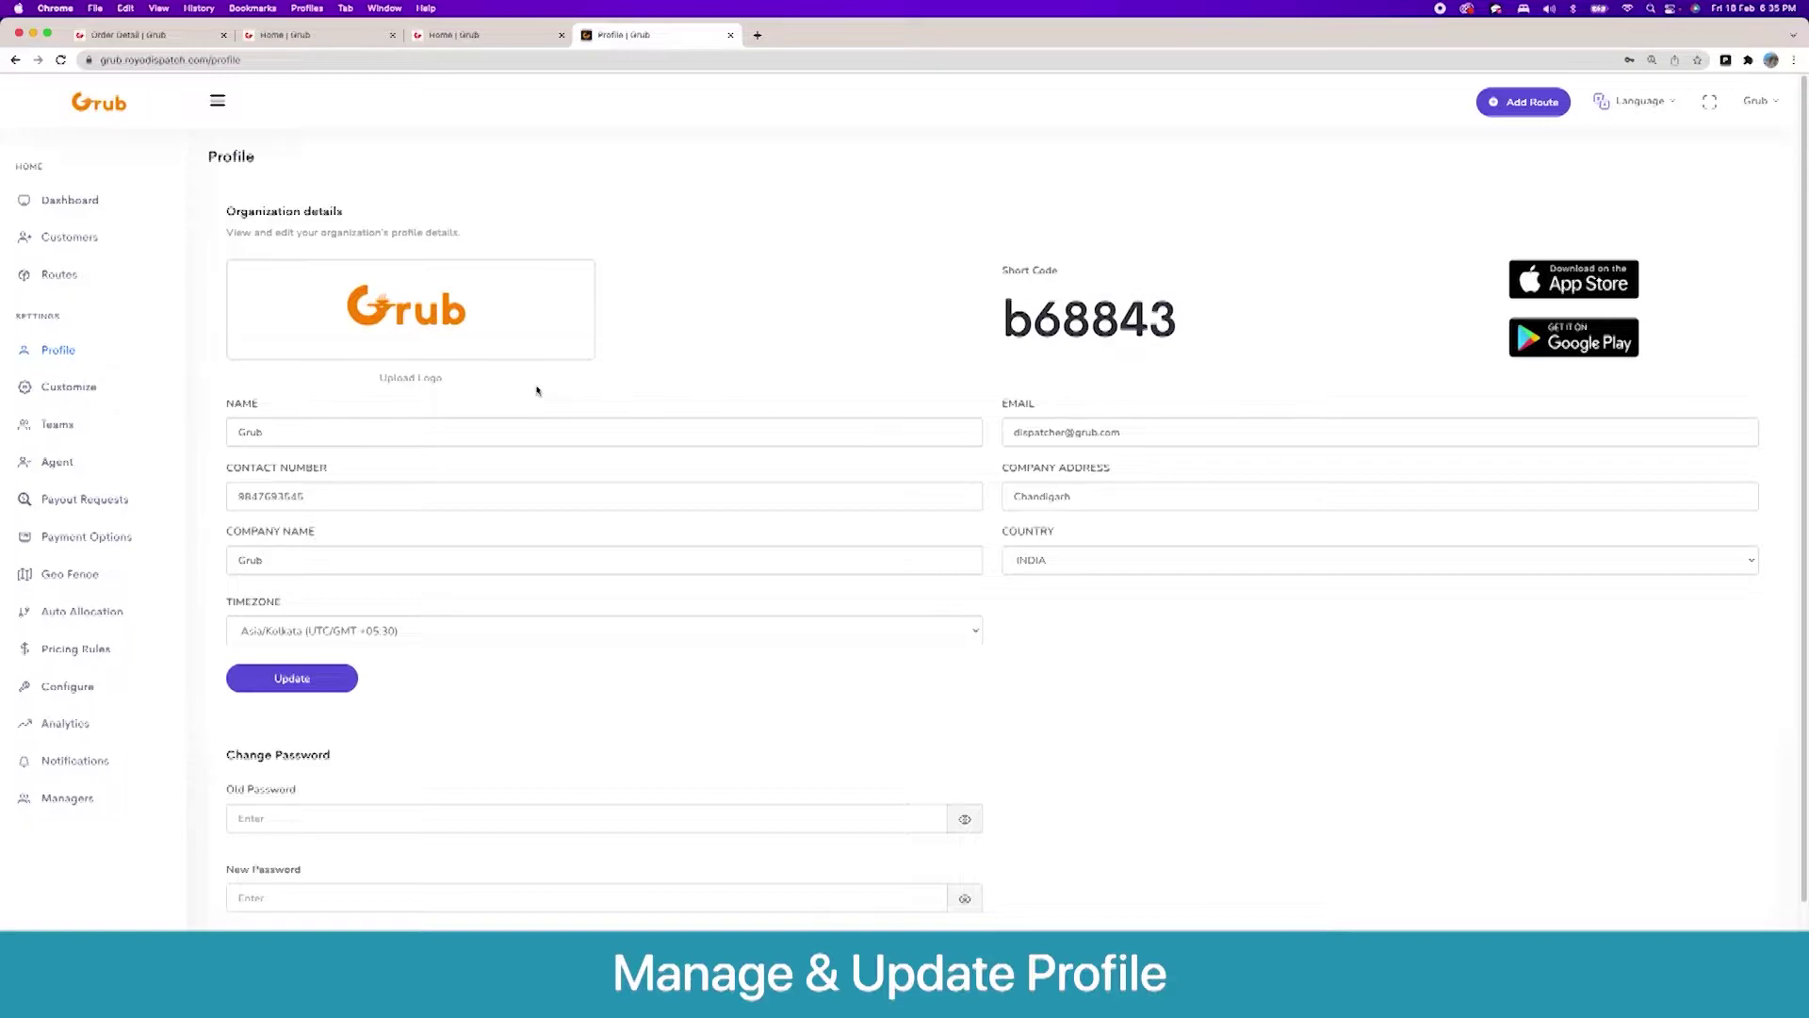
{"action": "mouse_move", "coordinate": [403, 361]}
{"action": "left_click", "coordinate": [87, 386]}
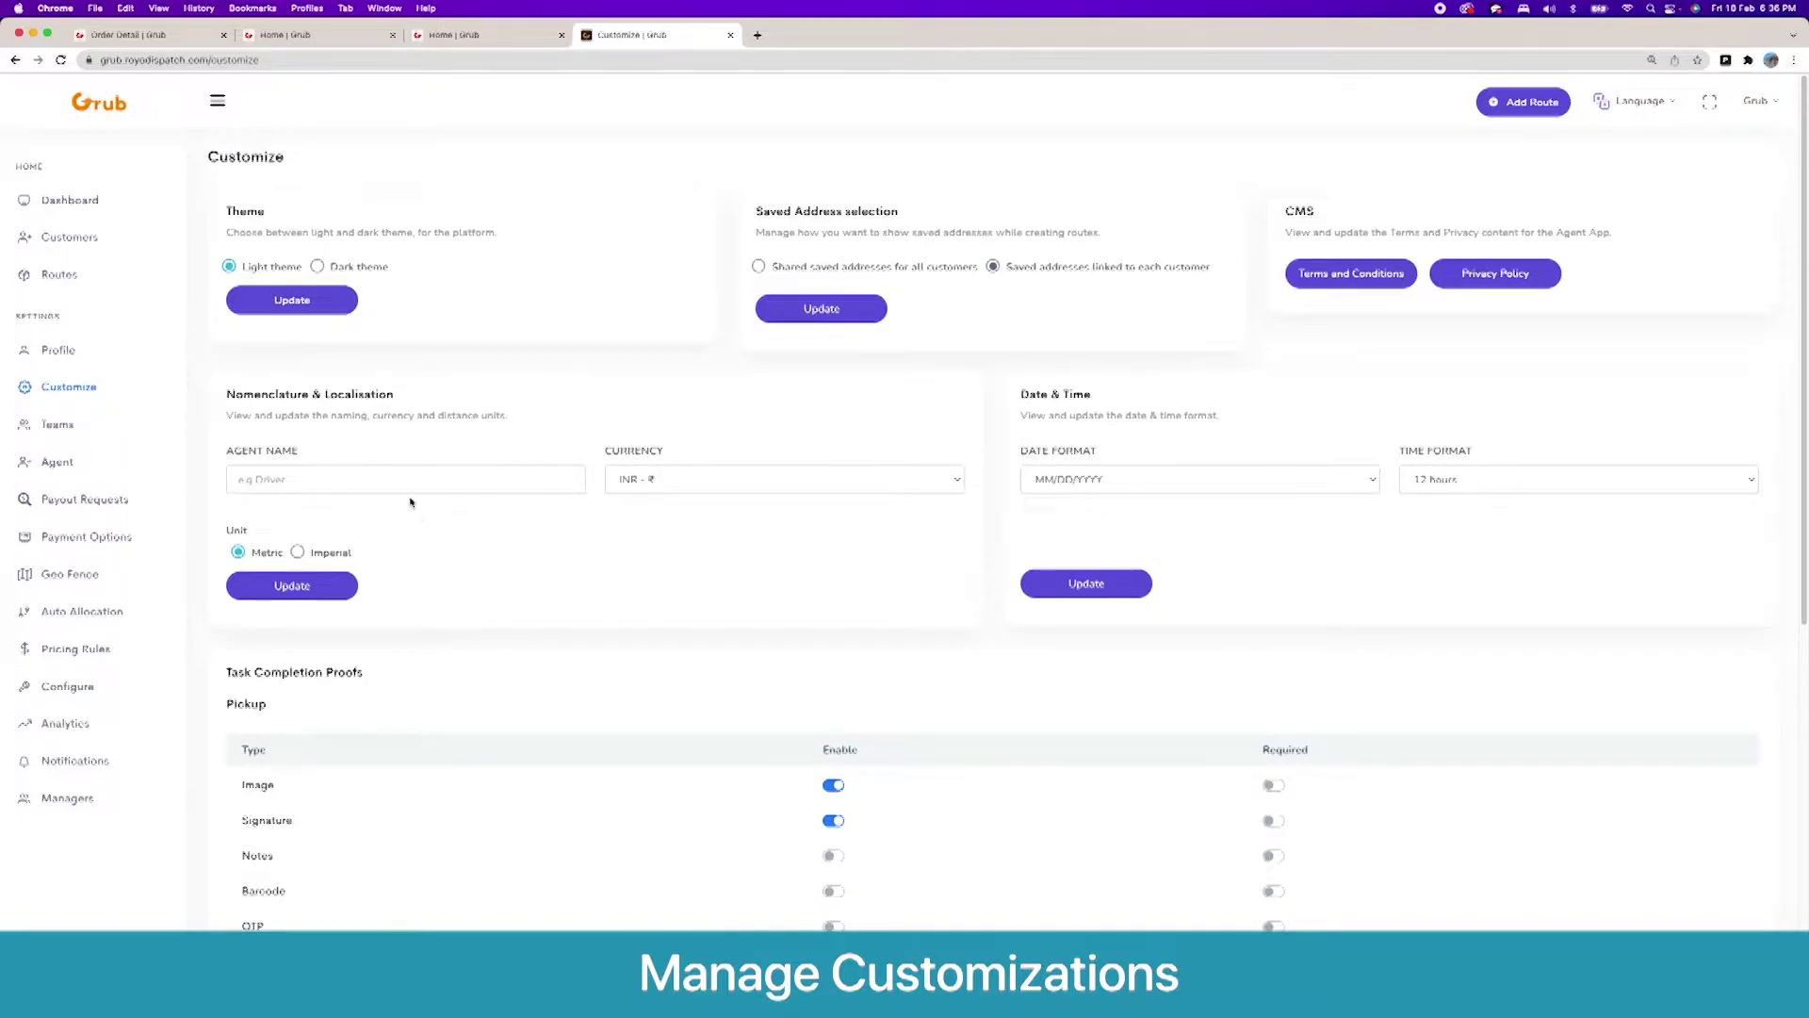
Step: Review the Agent Name term and leave currency at INR and distance units at Metric
{"action": "left_click", "coordinate": [283, 482]}
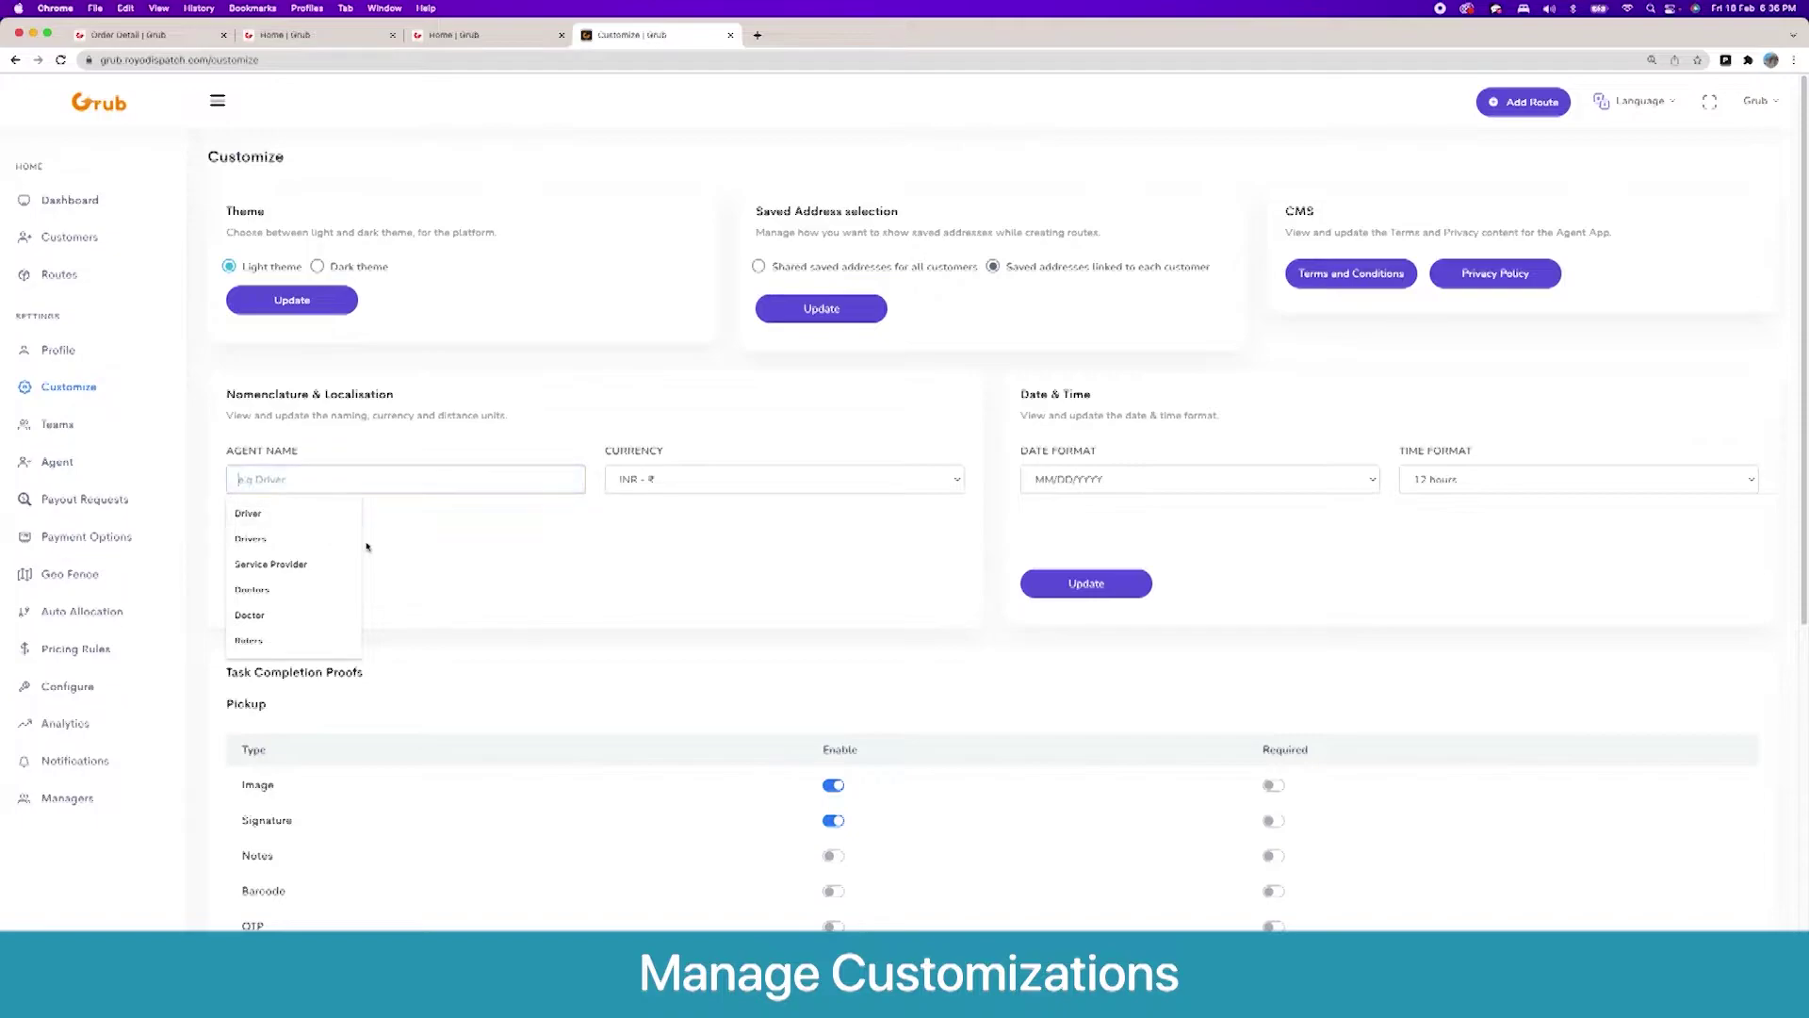
{"action": "left_click", "coordinate": [458, 575]}
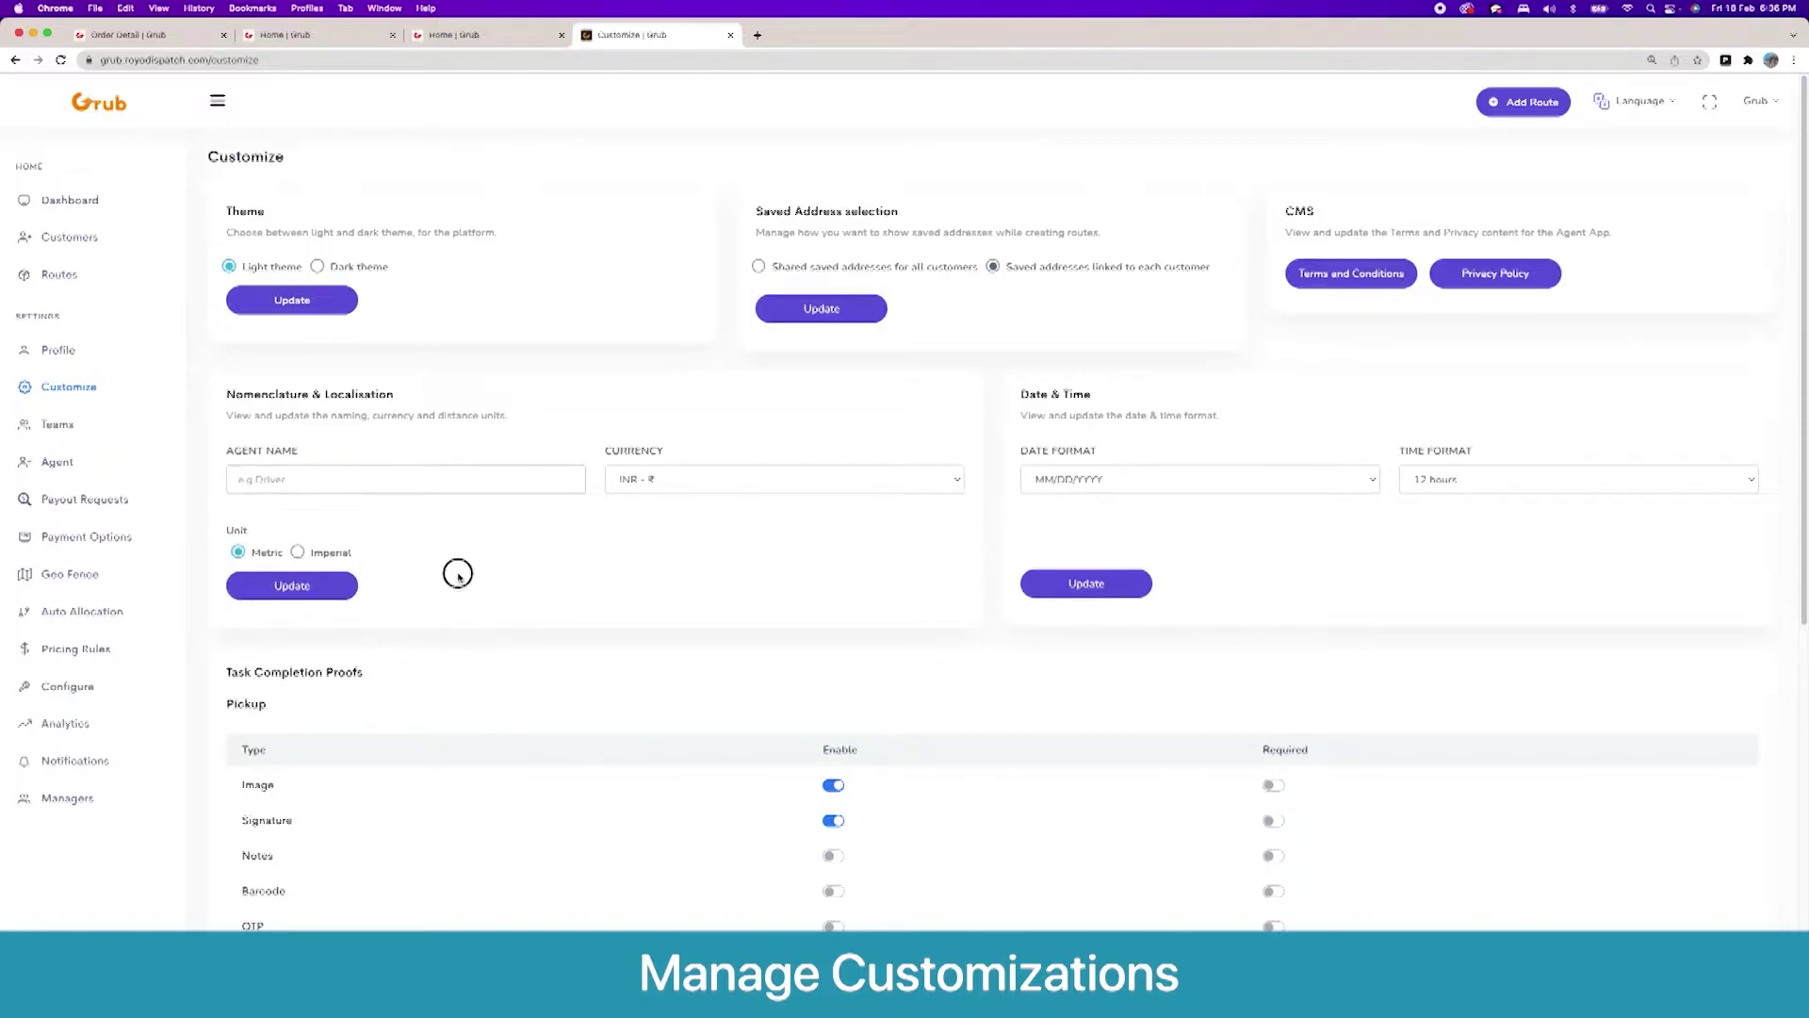
{"action": "left_click", "coordinate": [635, 487]}
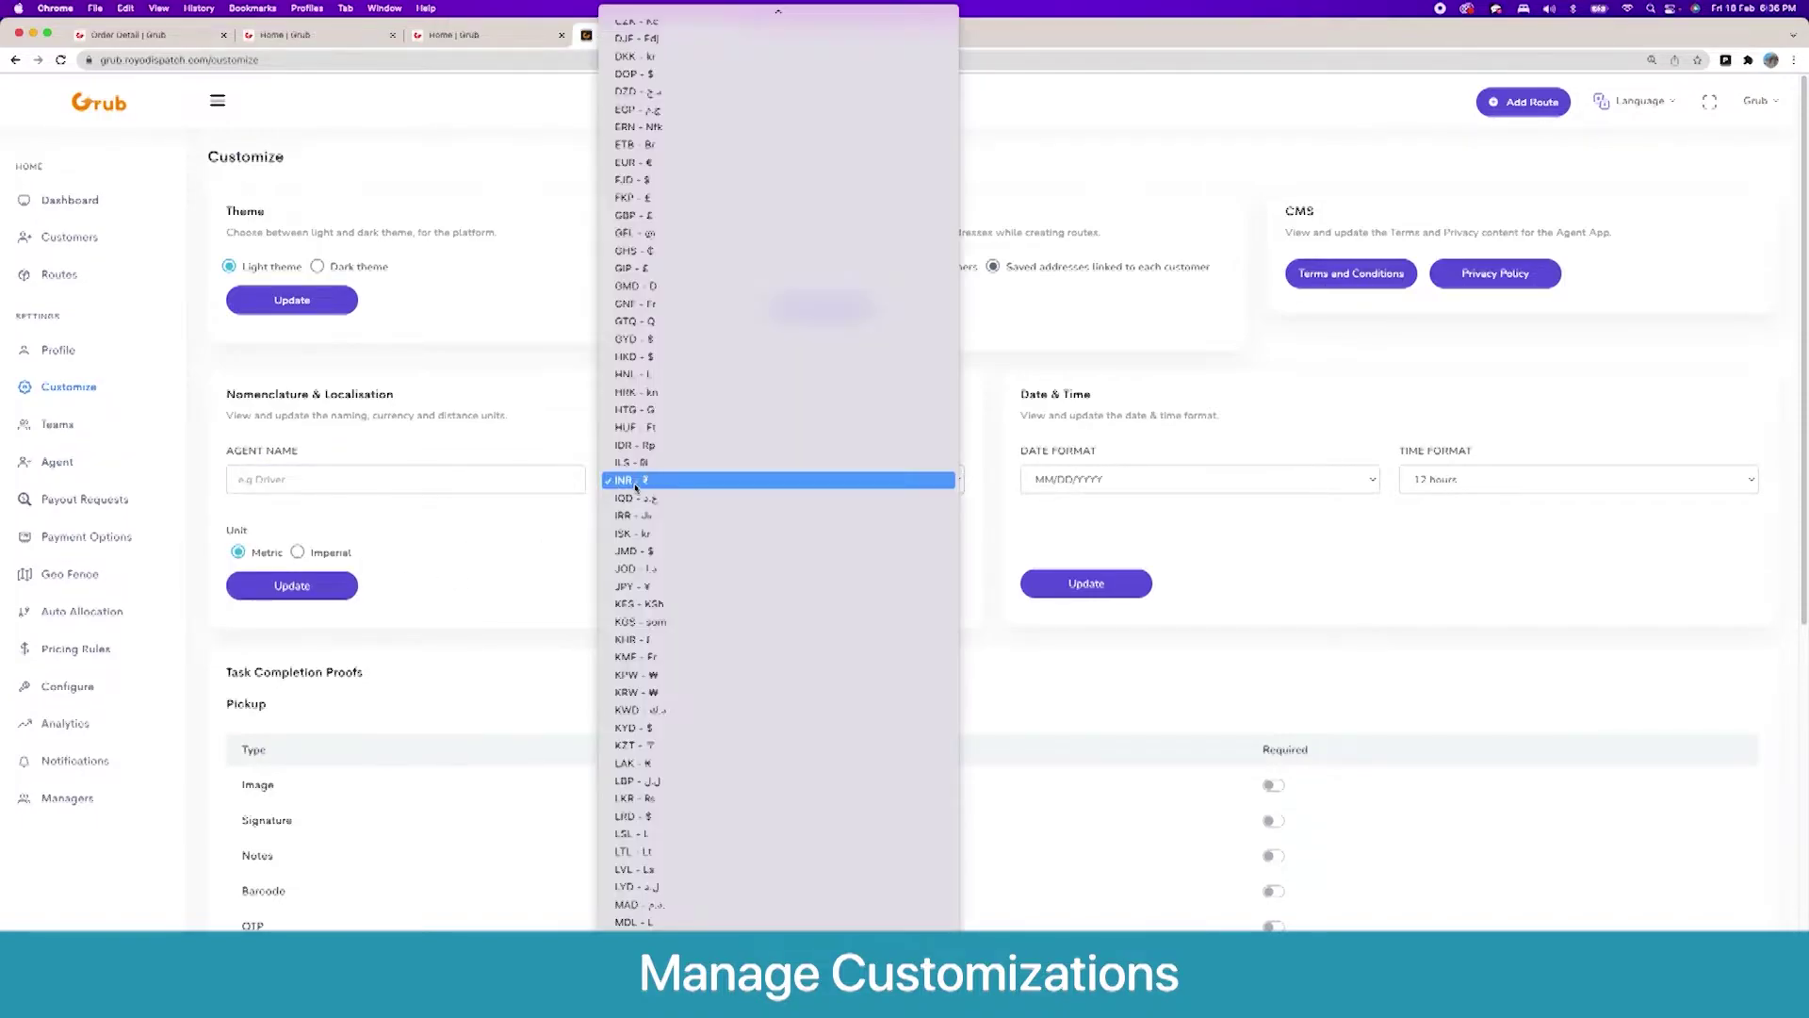
{"action": "left_click", "coordinate": [512, 556]}
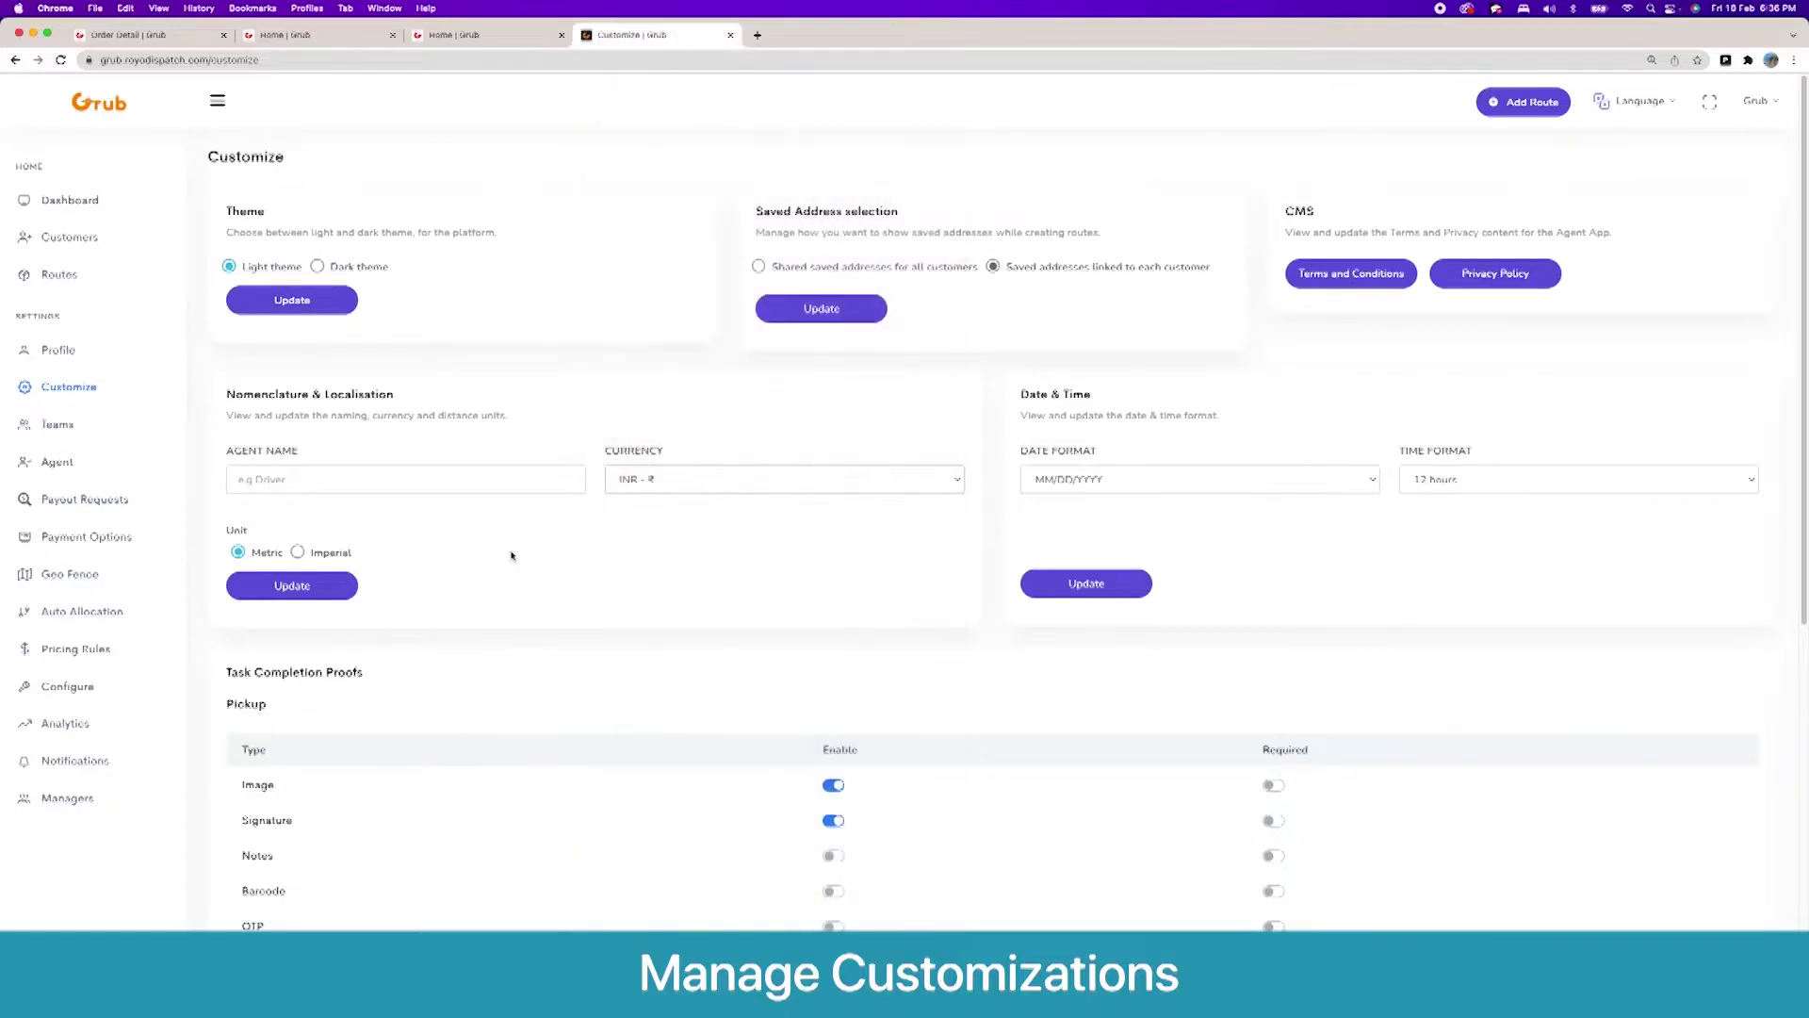
{"action": "left_click", "coordinate": [236, 551]}
{"action": "scroll", "coordinate": [563, 558], "scroll_direction": "down", "scroll_amount": 5}
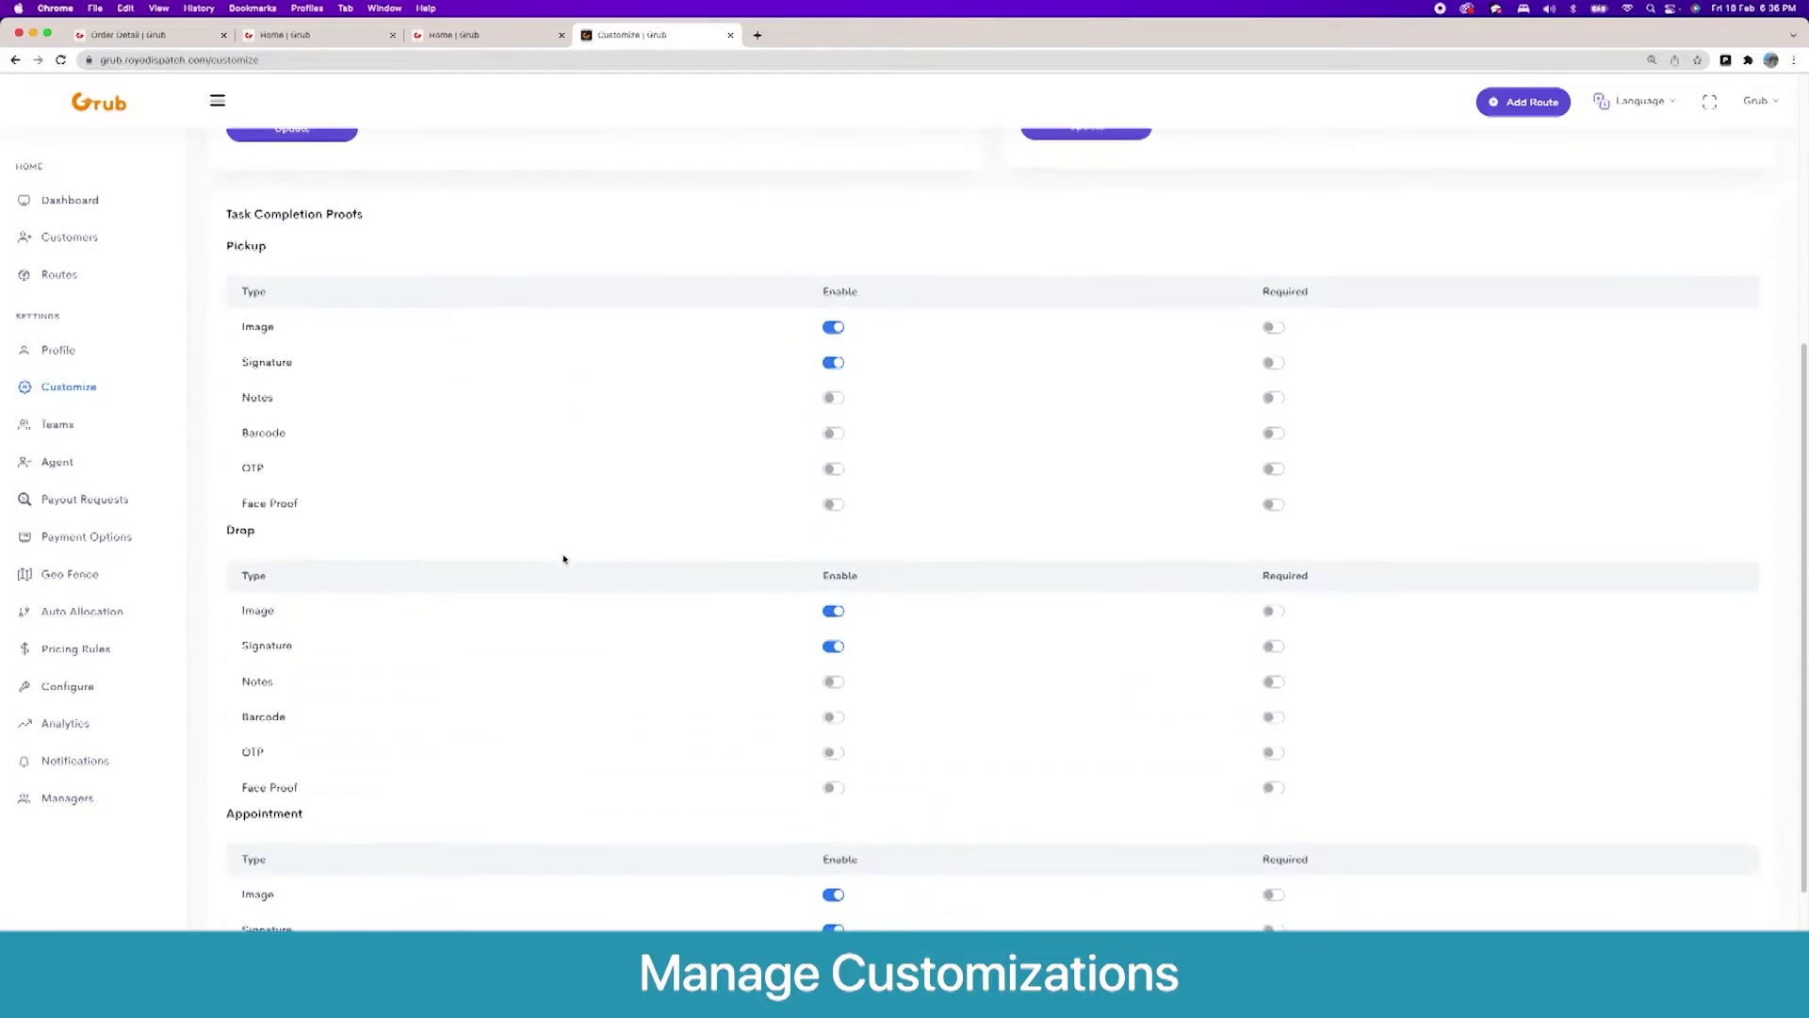
{"action": "scroll", "coordinate": [563, 559], "scroll_direction": "down", "scroll_amount": 1}
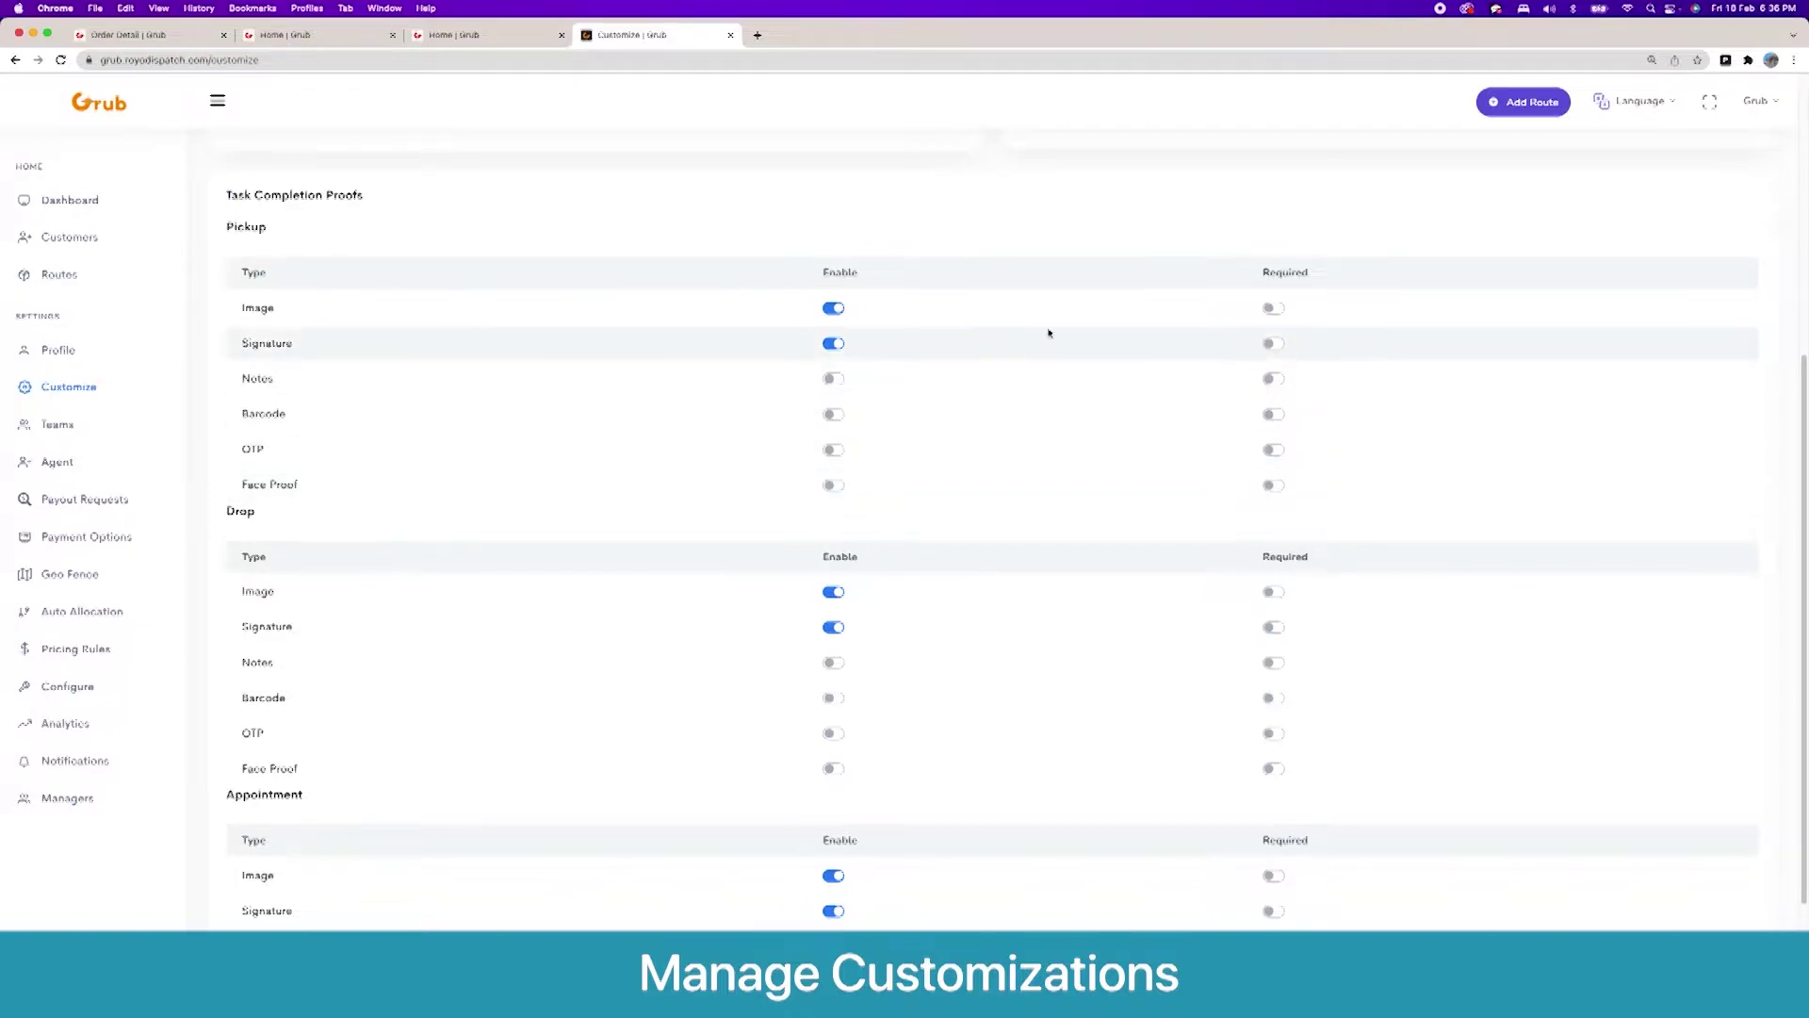
Step: Open Teams and view Fastest Delivery Team's edit form, closing it unchanged
{"action": "left_click", "coordinate": [58, 423]}
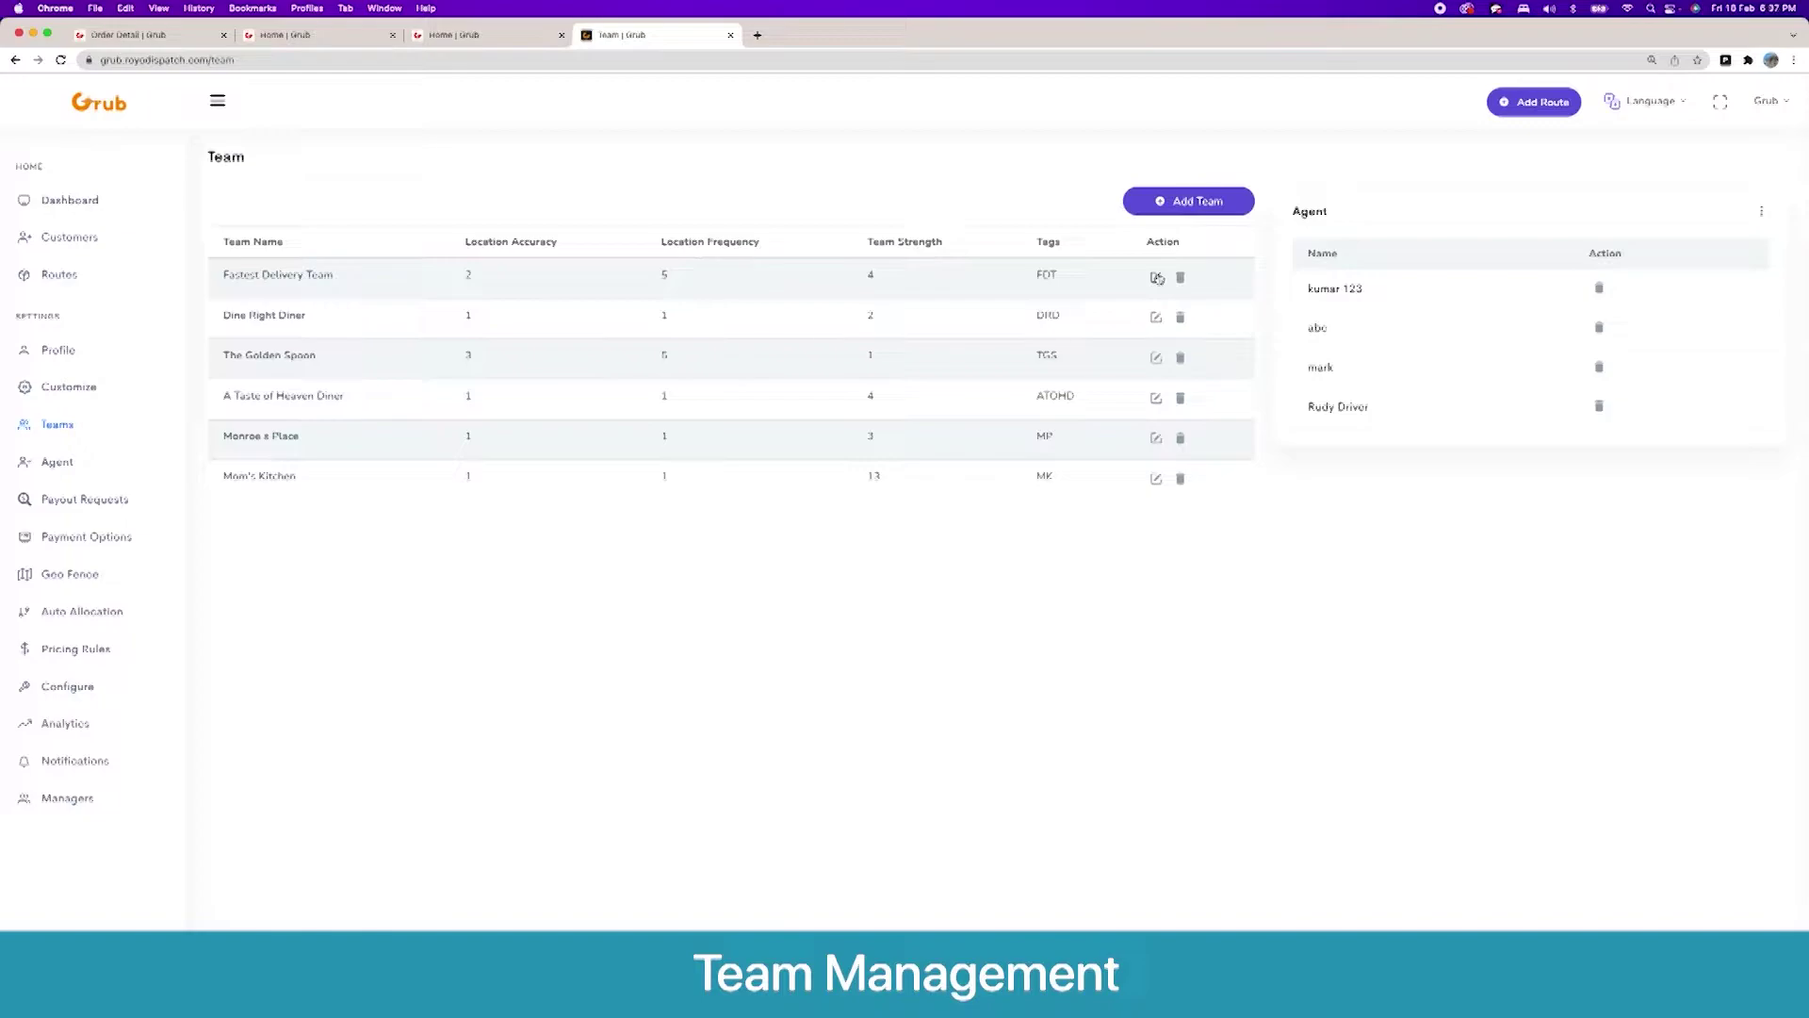
{"action": "left_click", "coordinate": [1157, 278]}
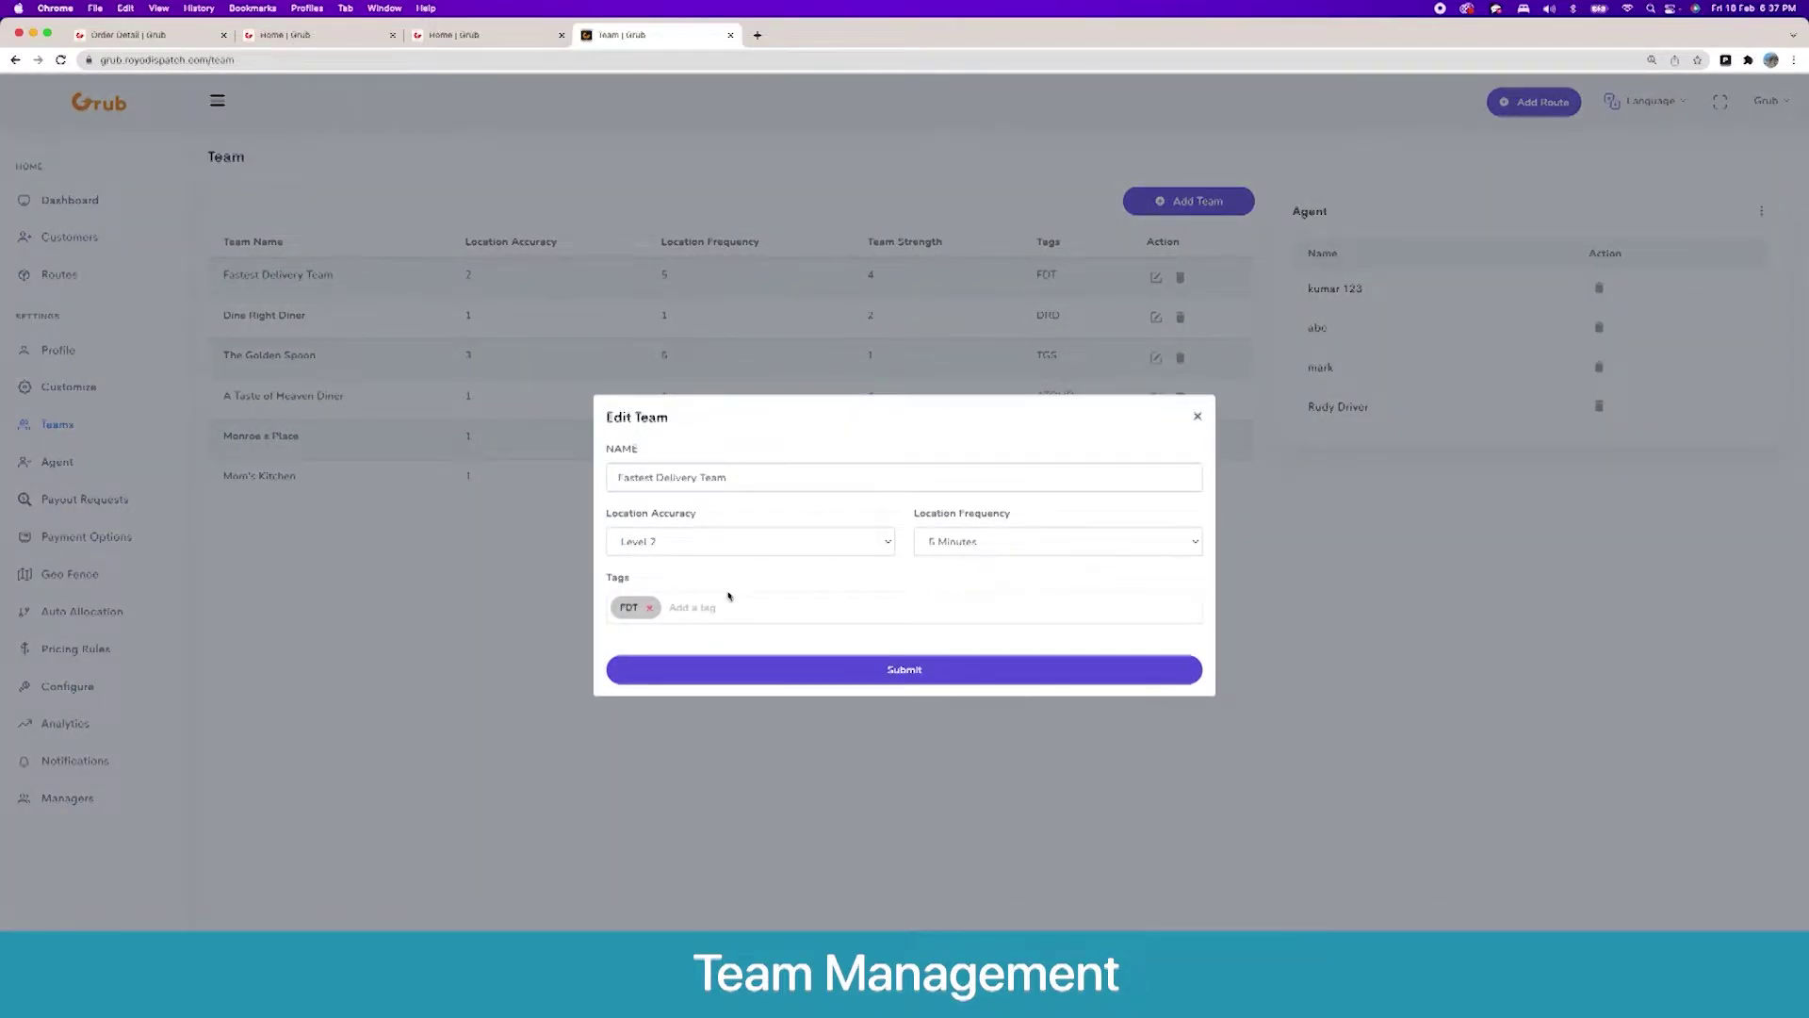
{"action": "left_click", "coordinate": [1198, 416]}
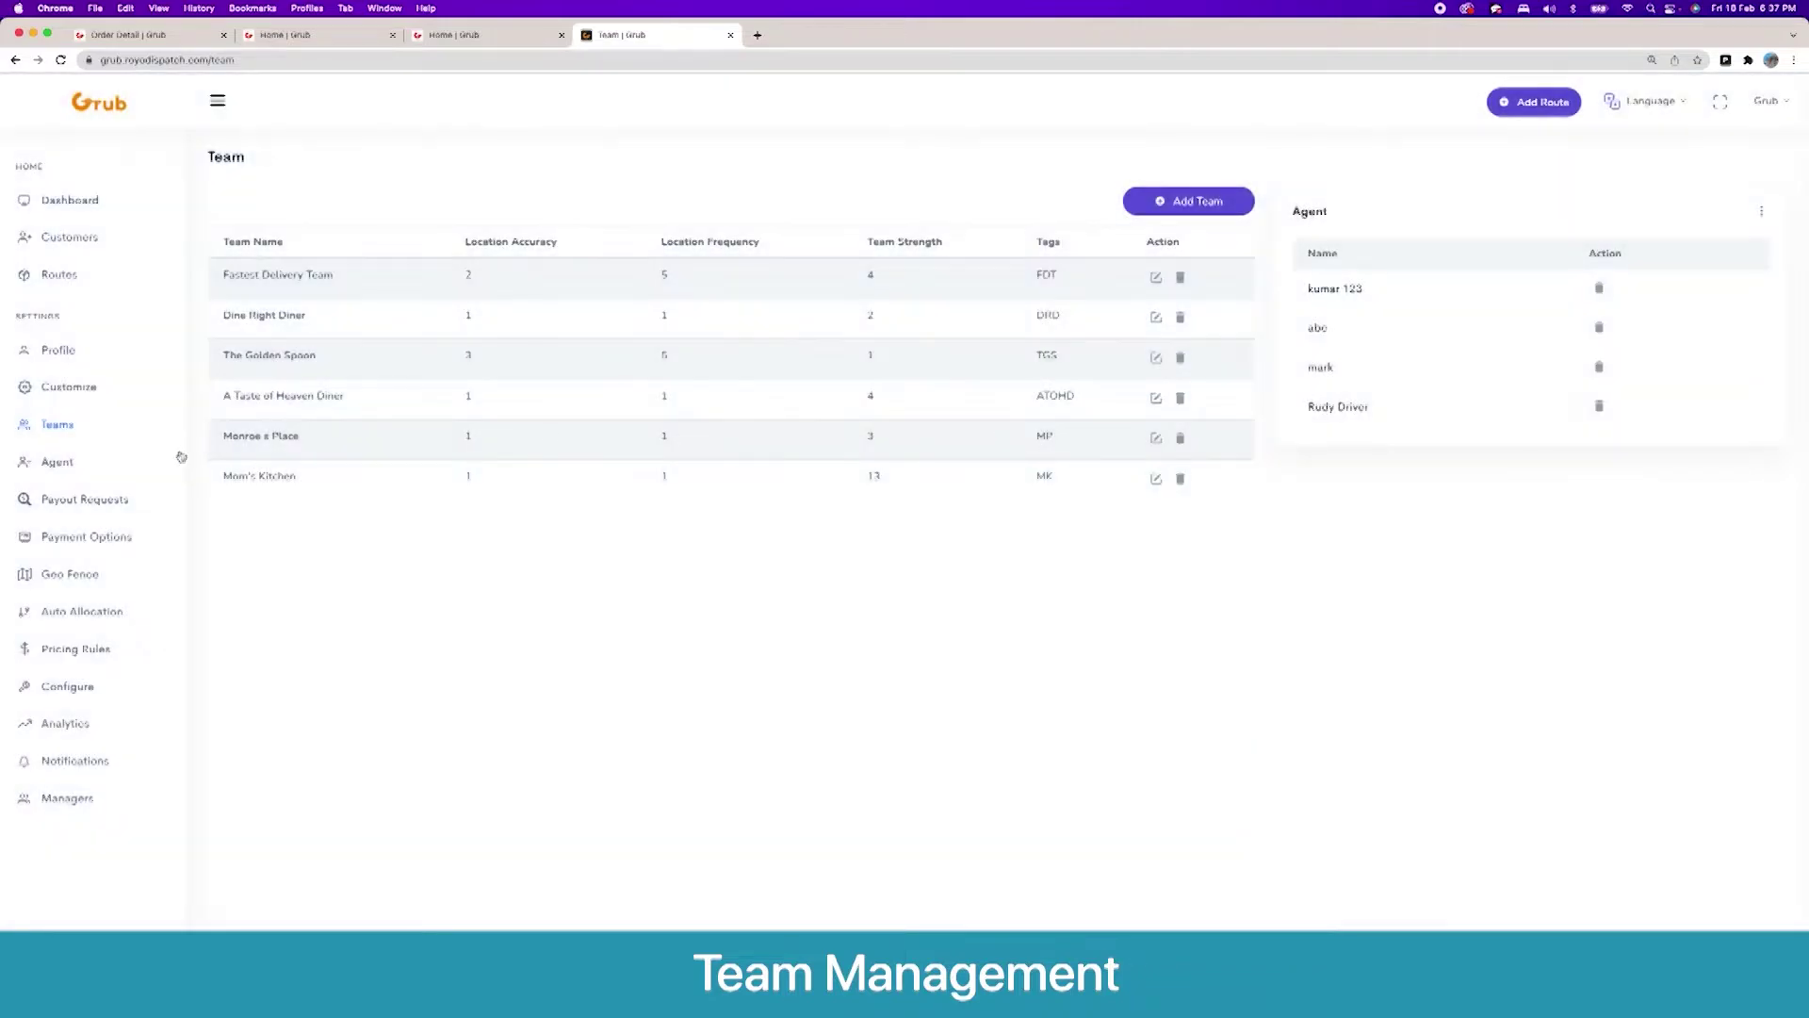
Step: Open the Agents list and look over Grub Agent's edit form and Tags field without saving
{"action": "left_click", "coordinate": [25, 462]}
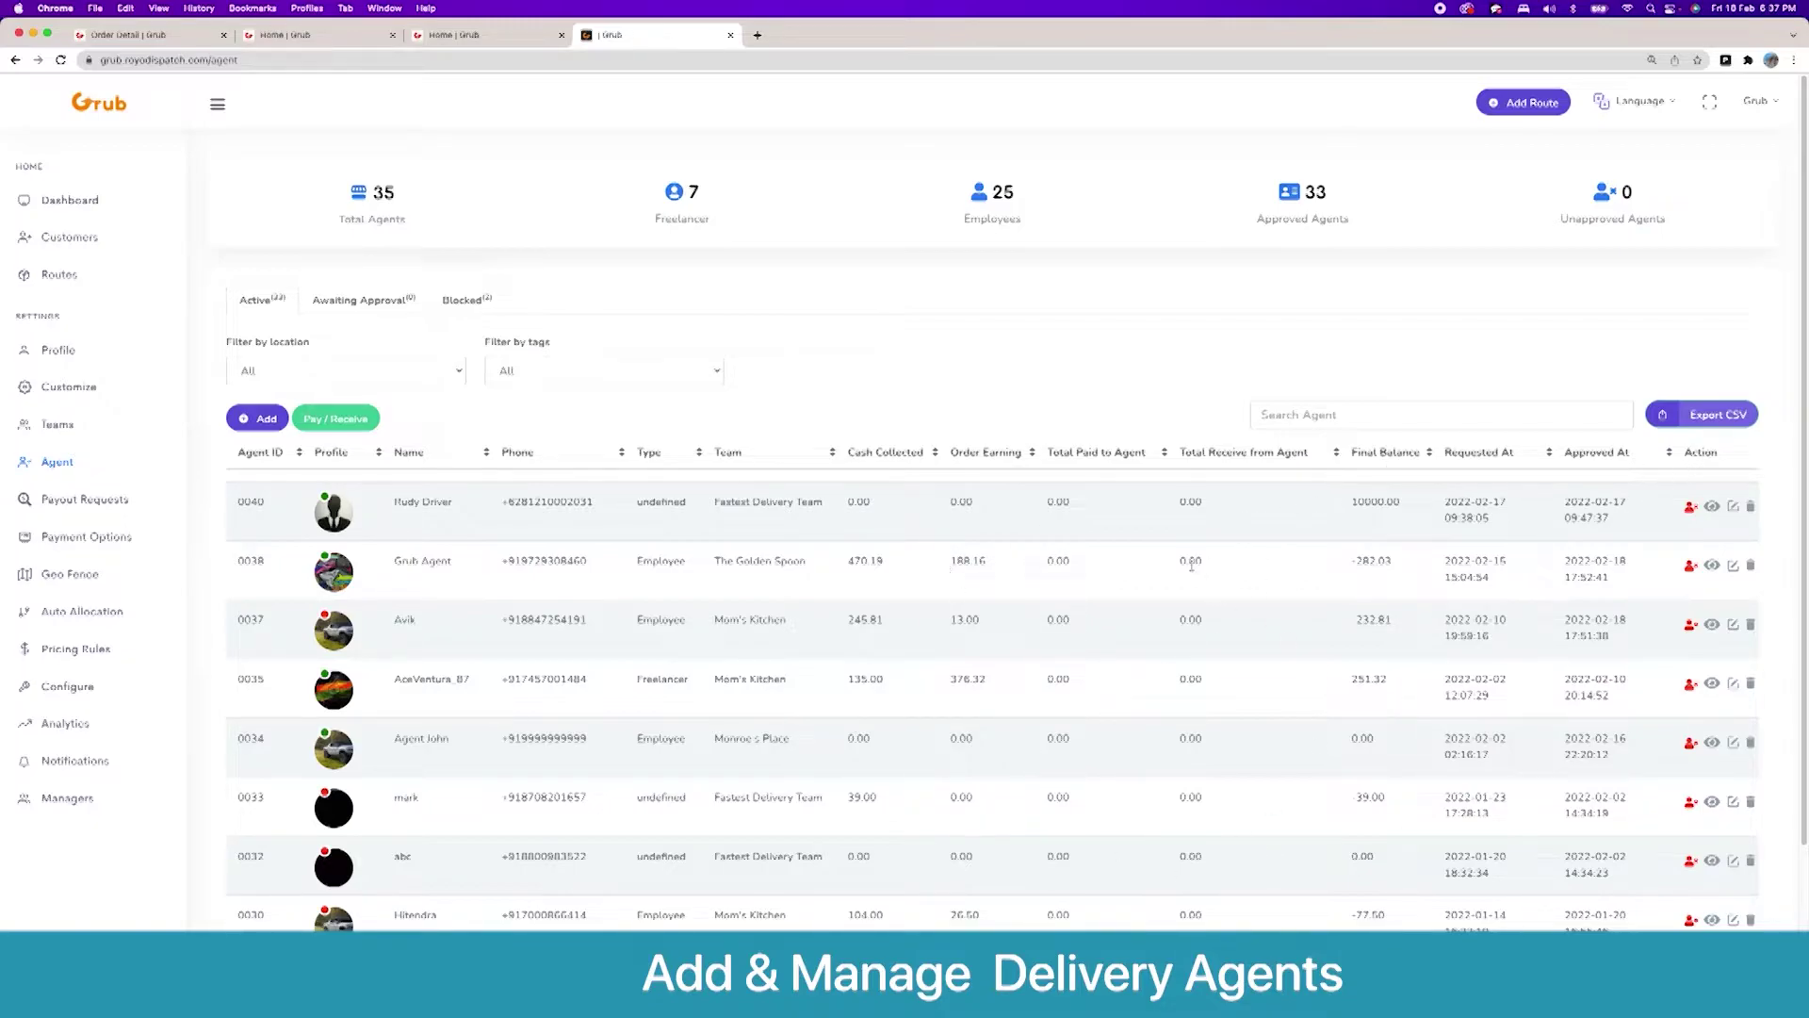
{"action": "left_click", "coordinate": [1734, 566]}
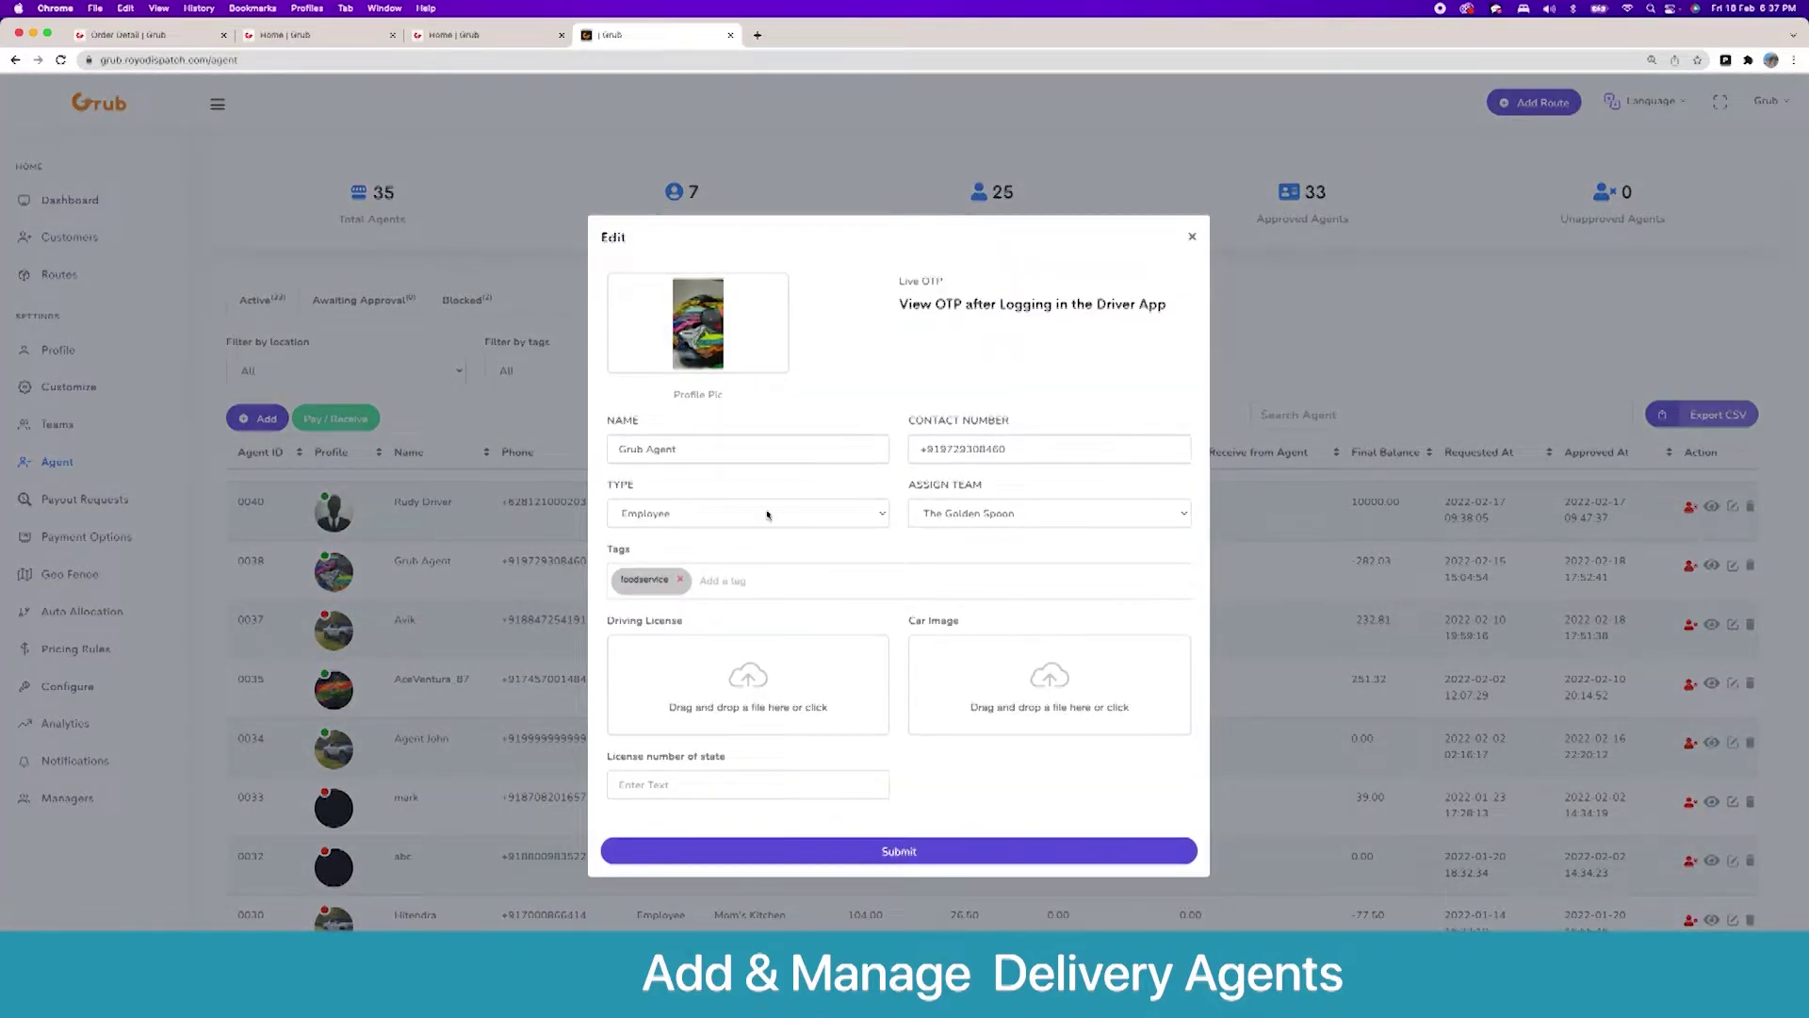
{"action": "left_click", "coordinate": [738, 581]}
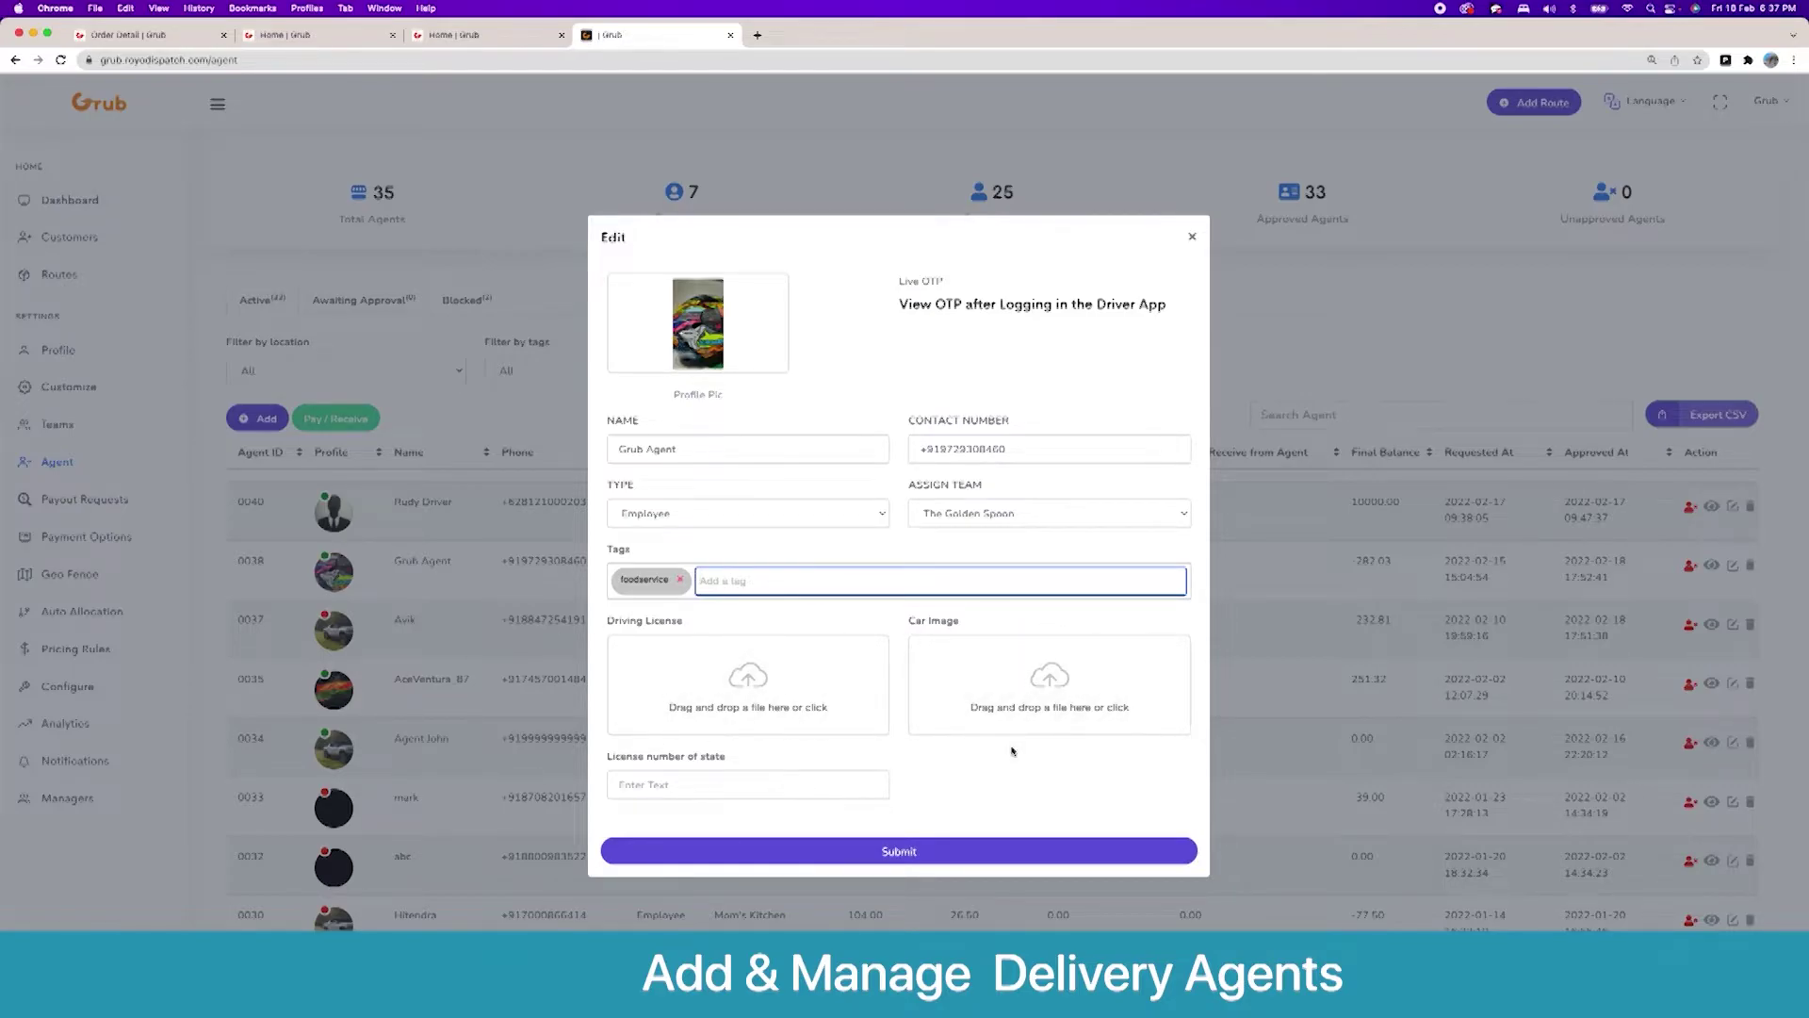
{"action": "left_click", "coordinate": [1195, 235]}
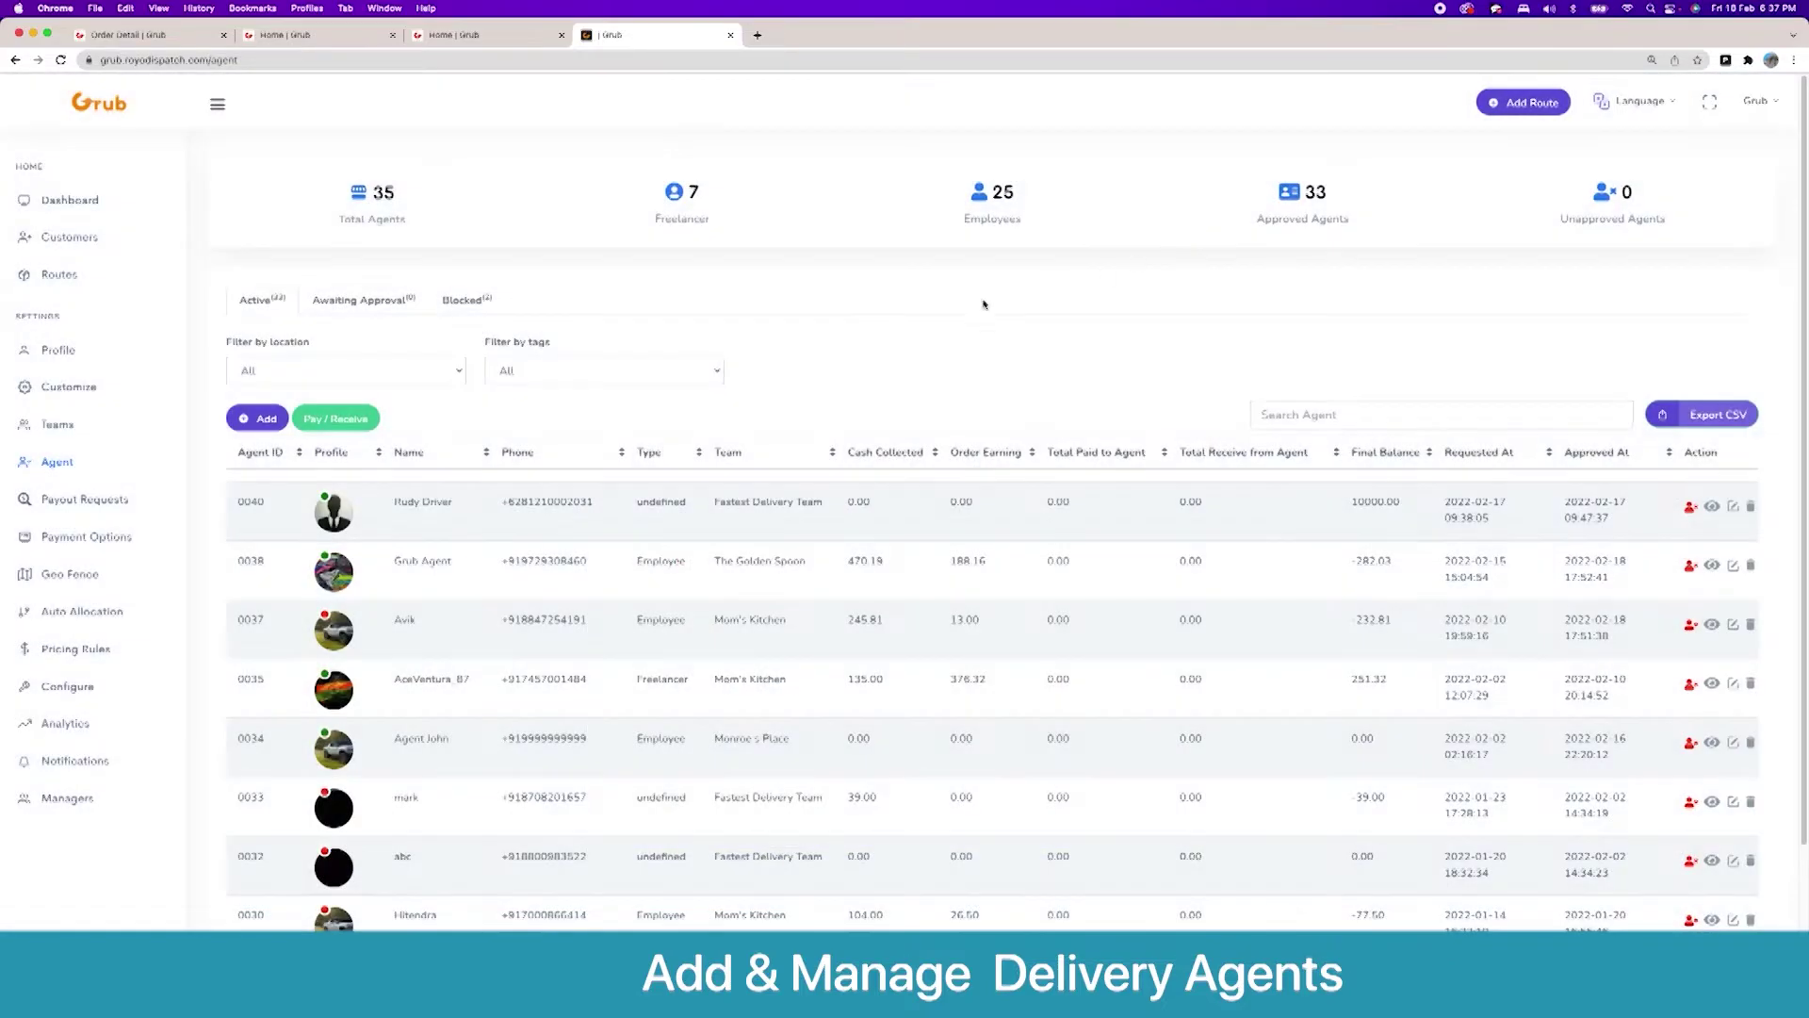
Step: Review the Payout Requests page and the Razorpay, off-platform and bank payout options
{"action": "left_click", "coordinate": [129, 497]}
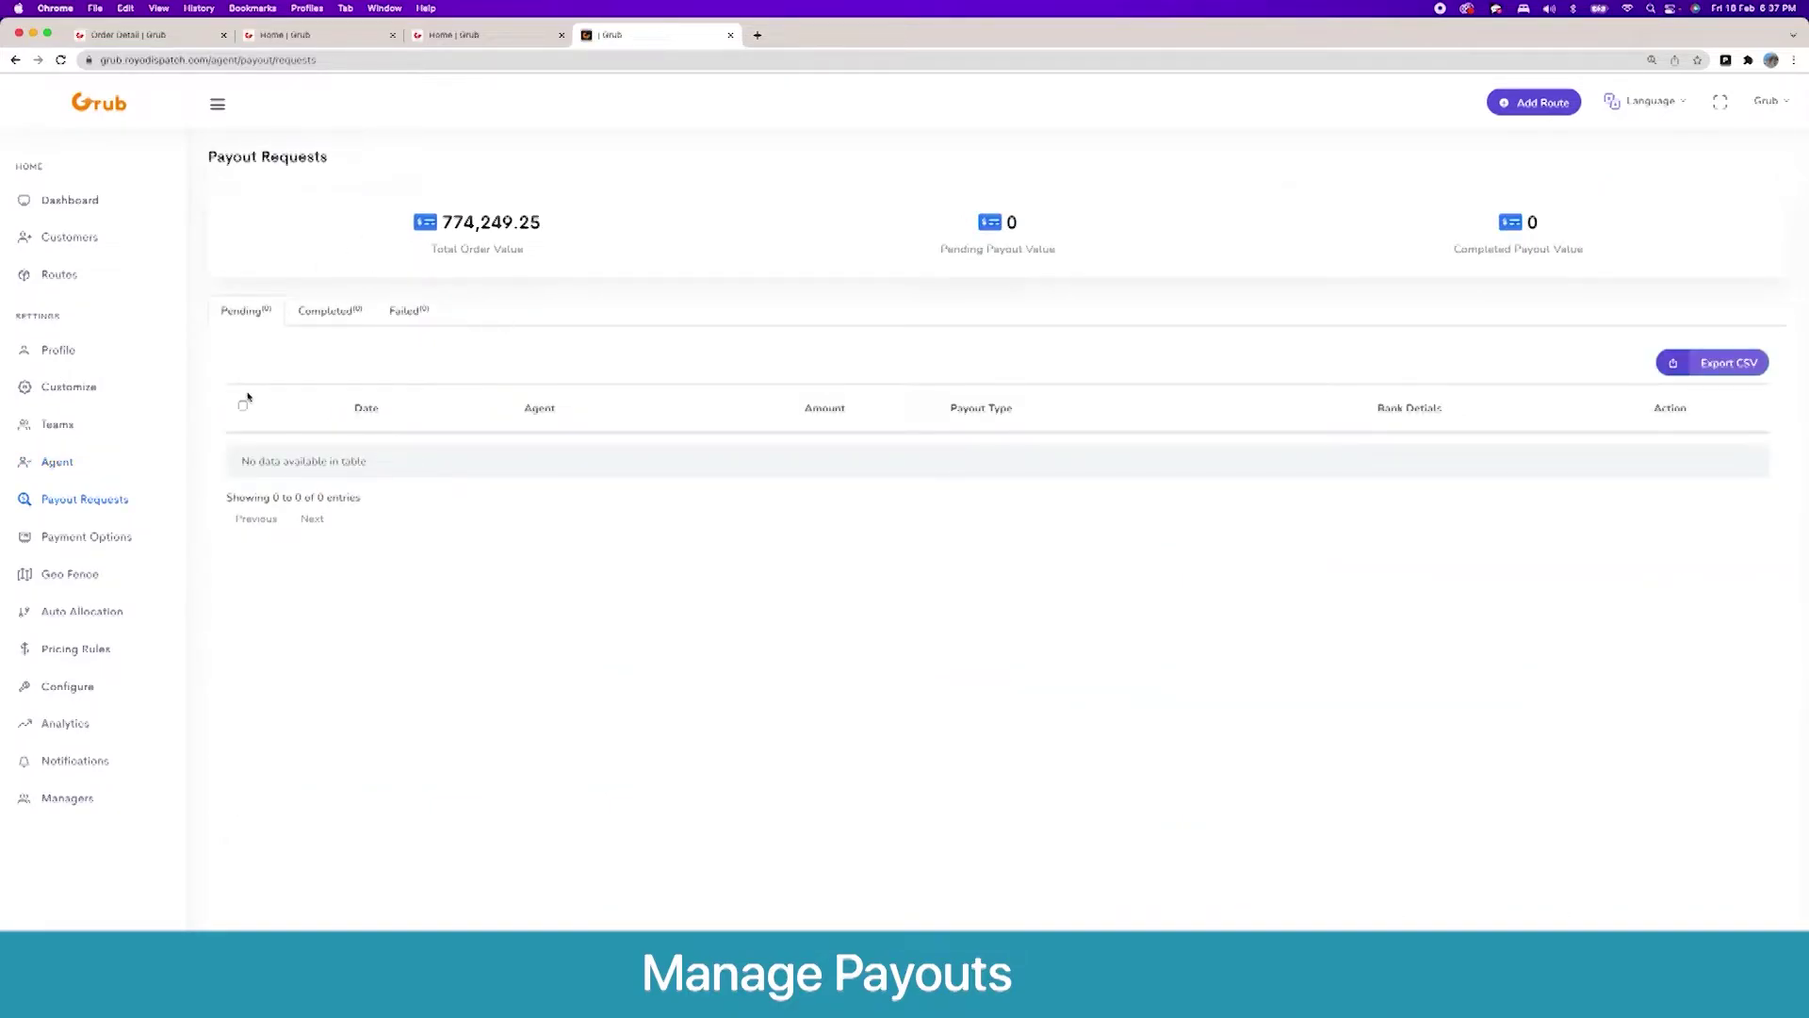
{"action": "left_click", "coordinate": [135, 542]}
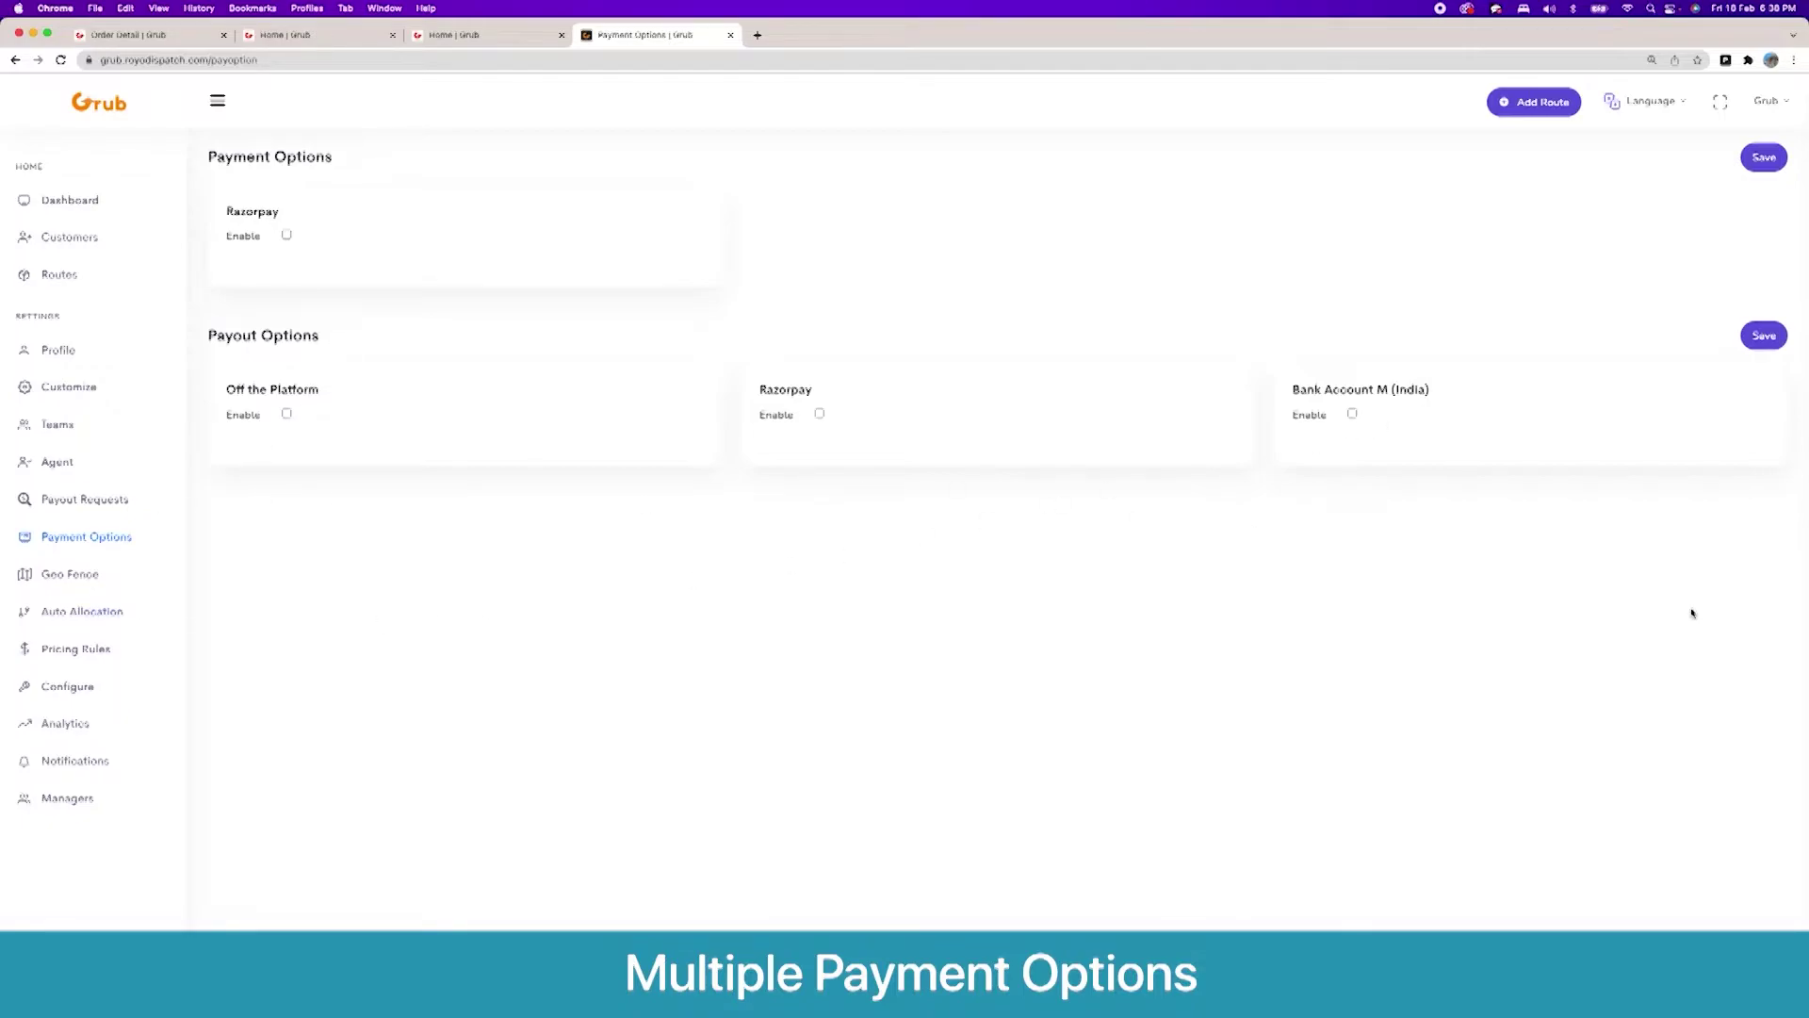
{"action": "left_click", "coordinate": [82, 585]}
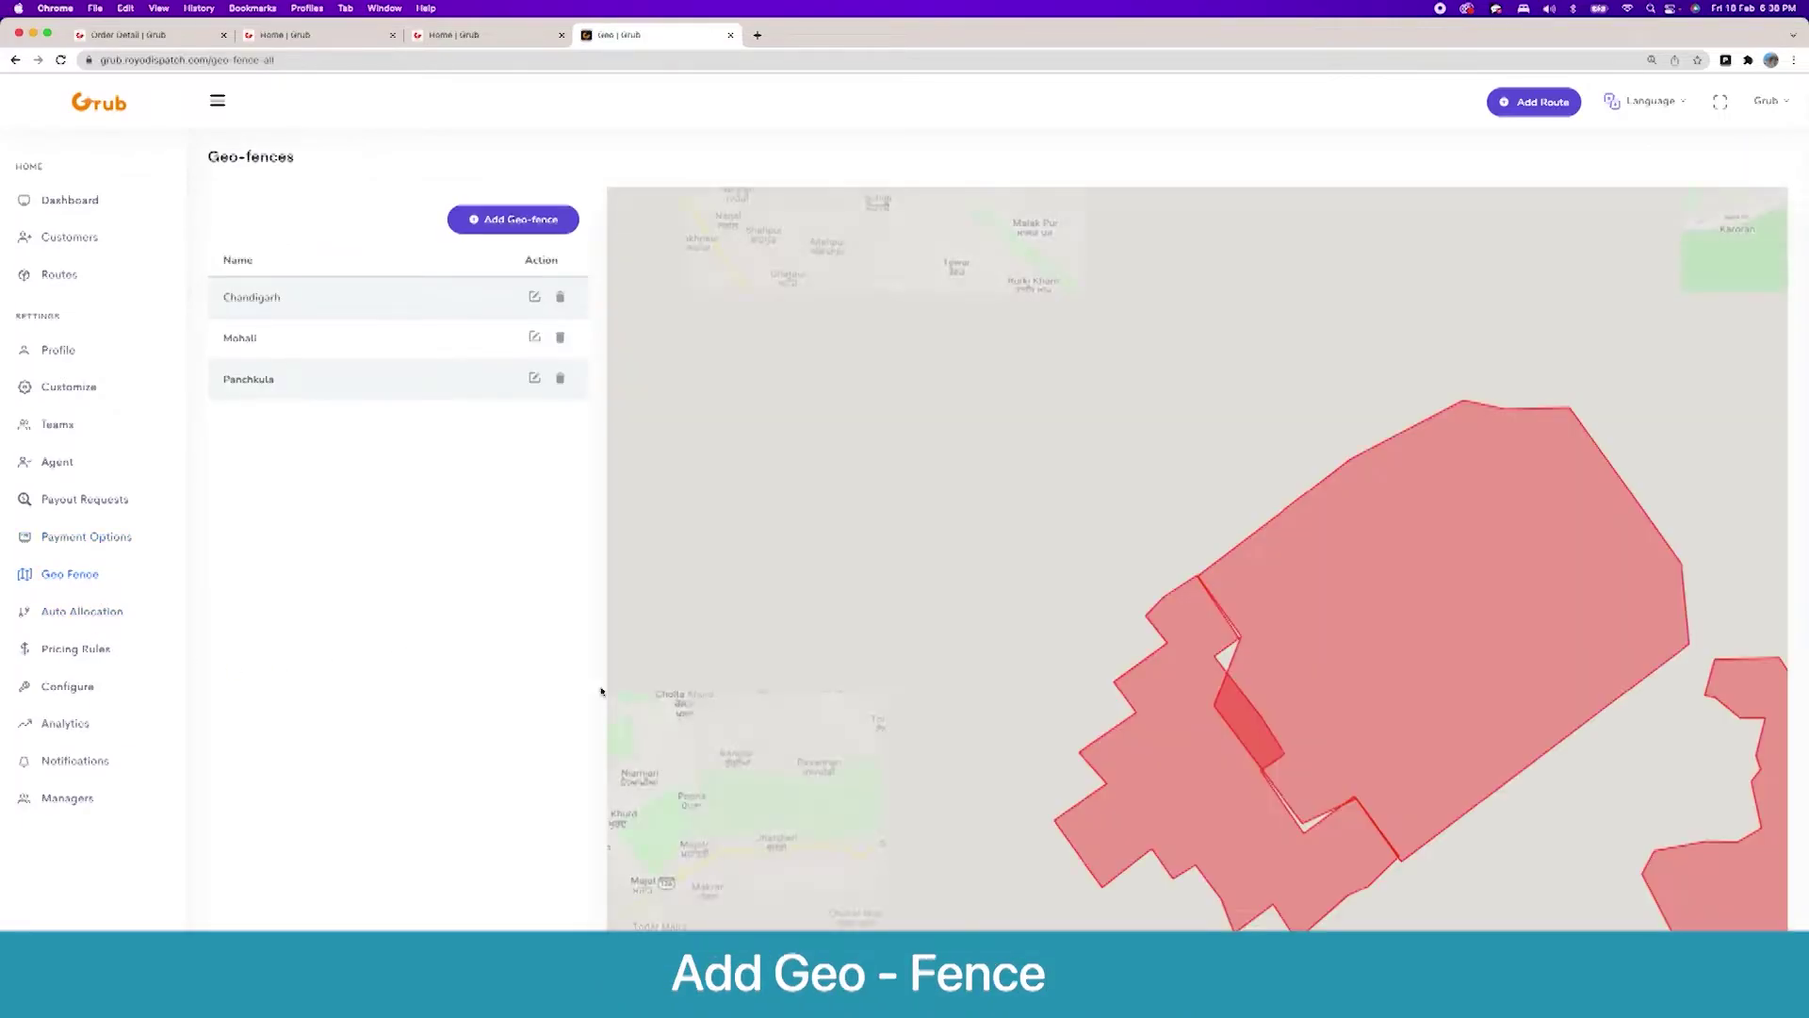
Step: Pan the map and set the Chandigarh geo-fence's team to Fastest Delivery Team
{"action": "left_click_drag", "start_coordinate": [1518, 820], "coordinate": [1145, 643]}
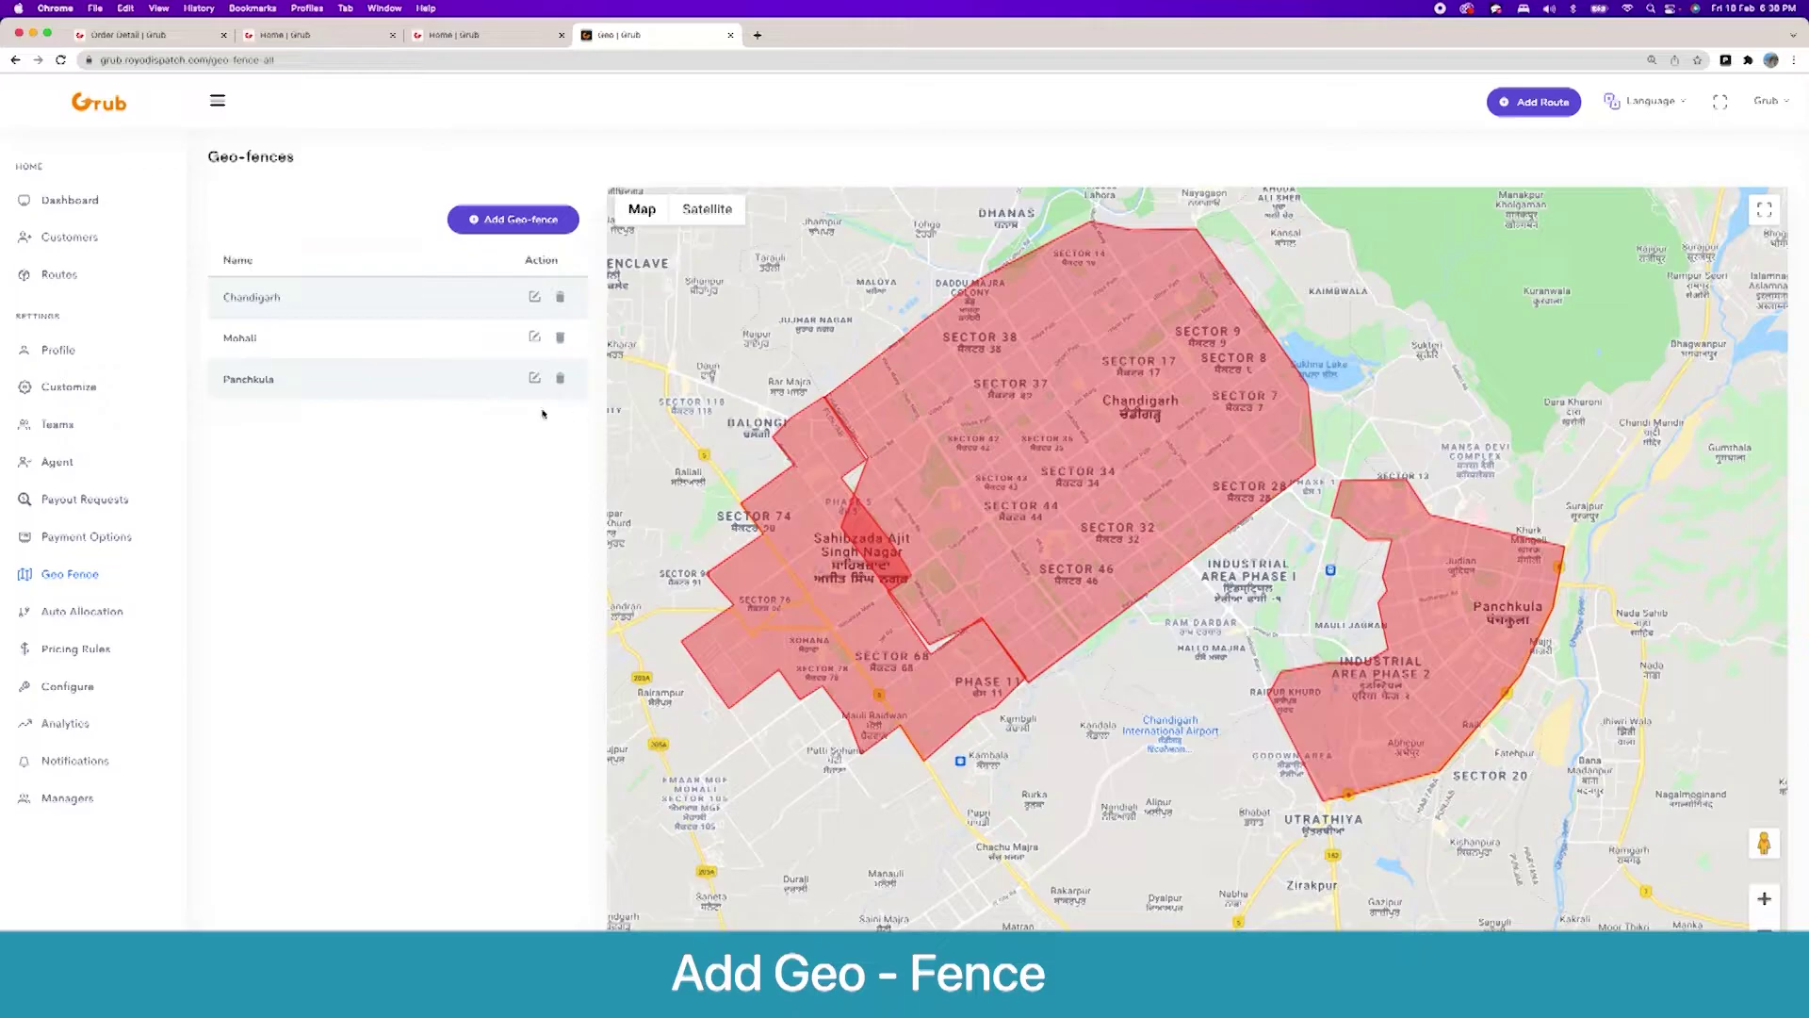
{"action": "left_click", "coordinate": [535, 297]}
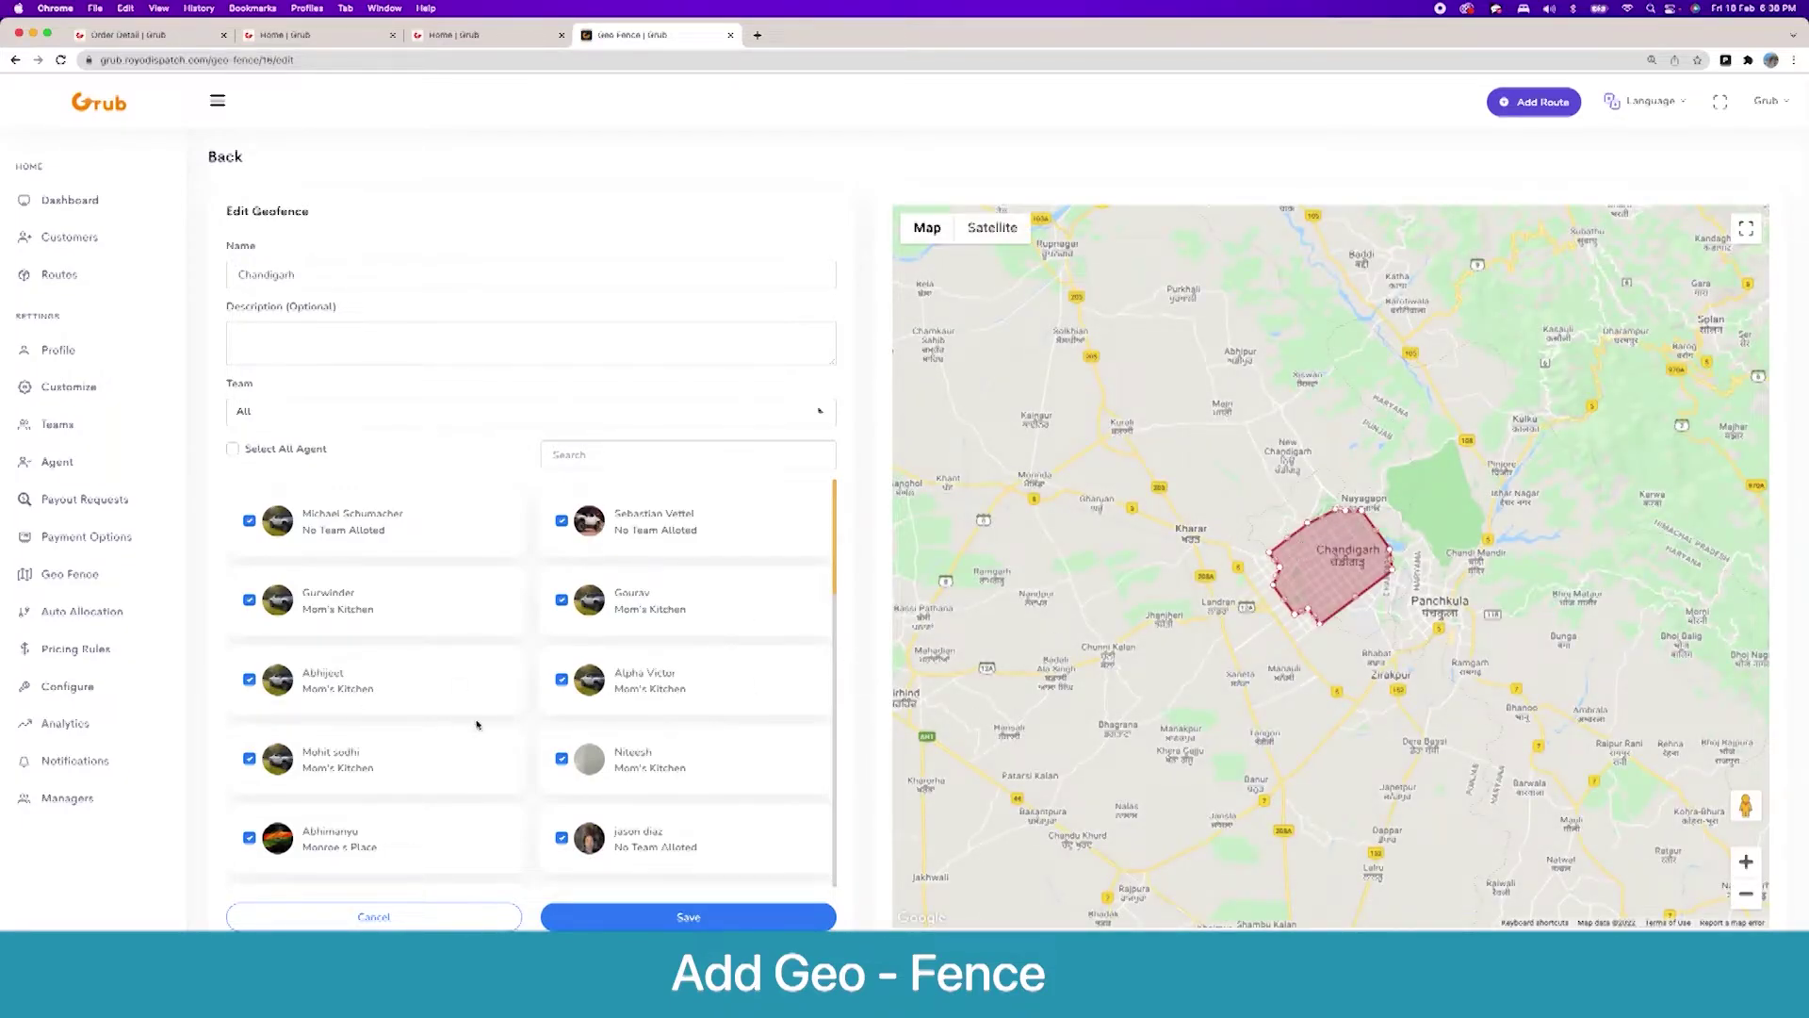
{"action": "scroll", "coordinate": [477, 723], "scroll_direction": "down", "scroll_amount": 3}
{"action": "scroll", "coordinate": [480, 726], "scroll_direction": "up", "scroll_amount": 3}
{"action": "left_click", "coordinate": [310, 427]}
{"action": "left_click", "coordinate": [303, 504]}
{"action": "left_click", "coordinate": [85, 612]}
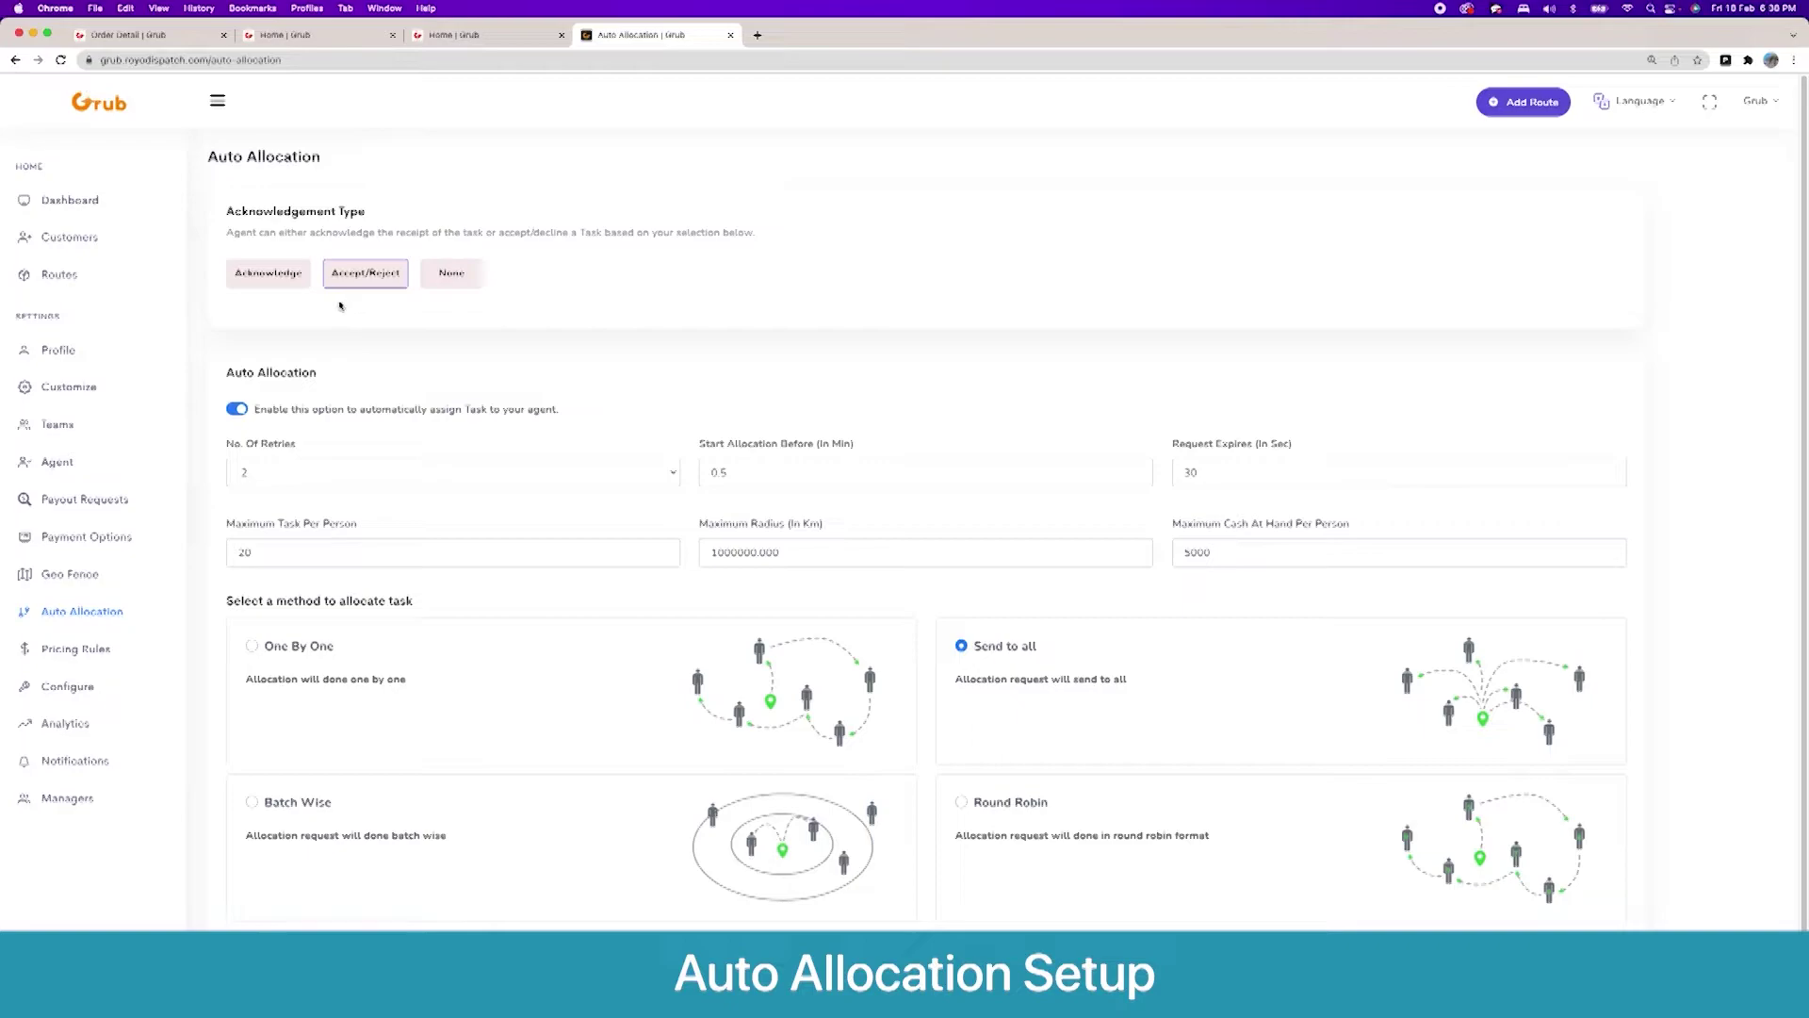
{"action": "left_click", "coordinate": [285, 279]}
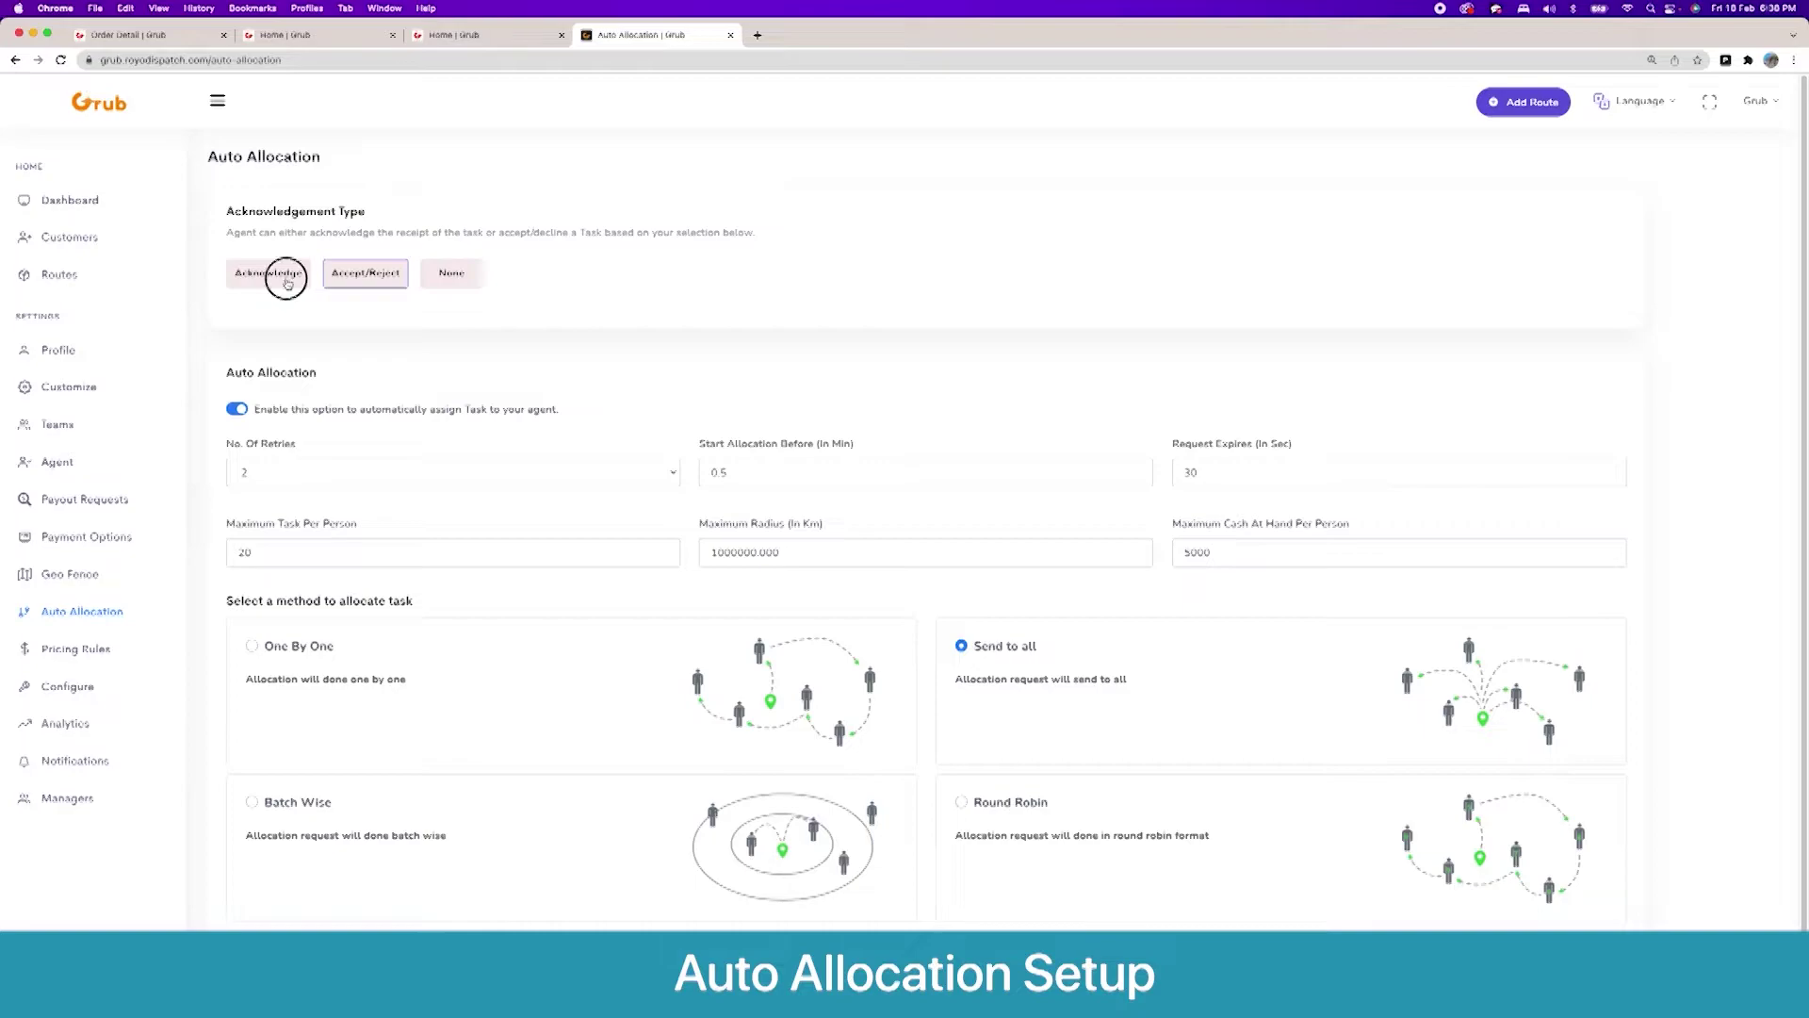
{"action": "left_click", "coordinate": [355, 275]}
{"action": "scroll", "coordinate": [302, 521], "scroll_direction": "down", "scroll_amount": 1}
{"action": "left_click", "coordinate": [373, 431]}
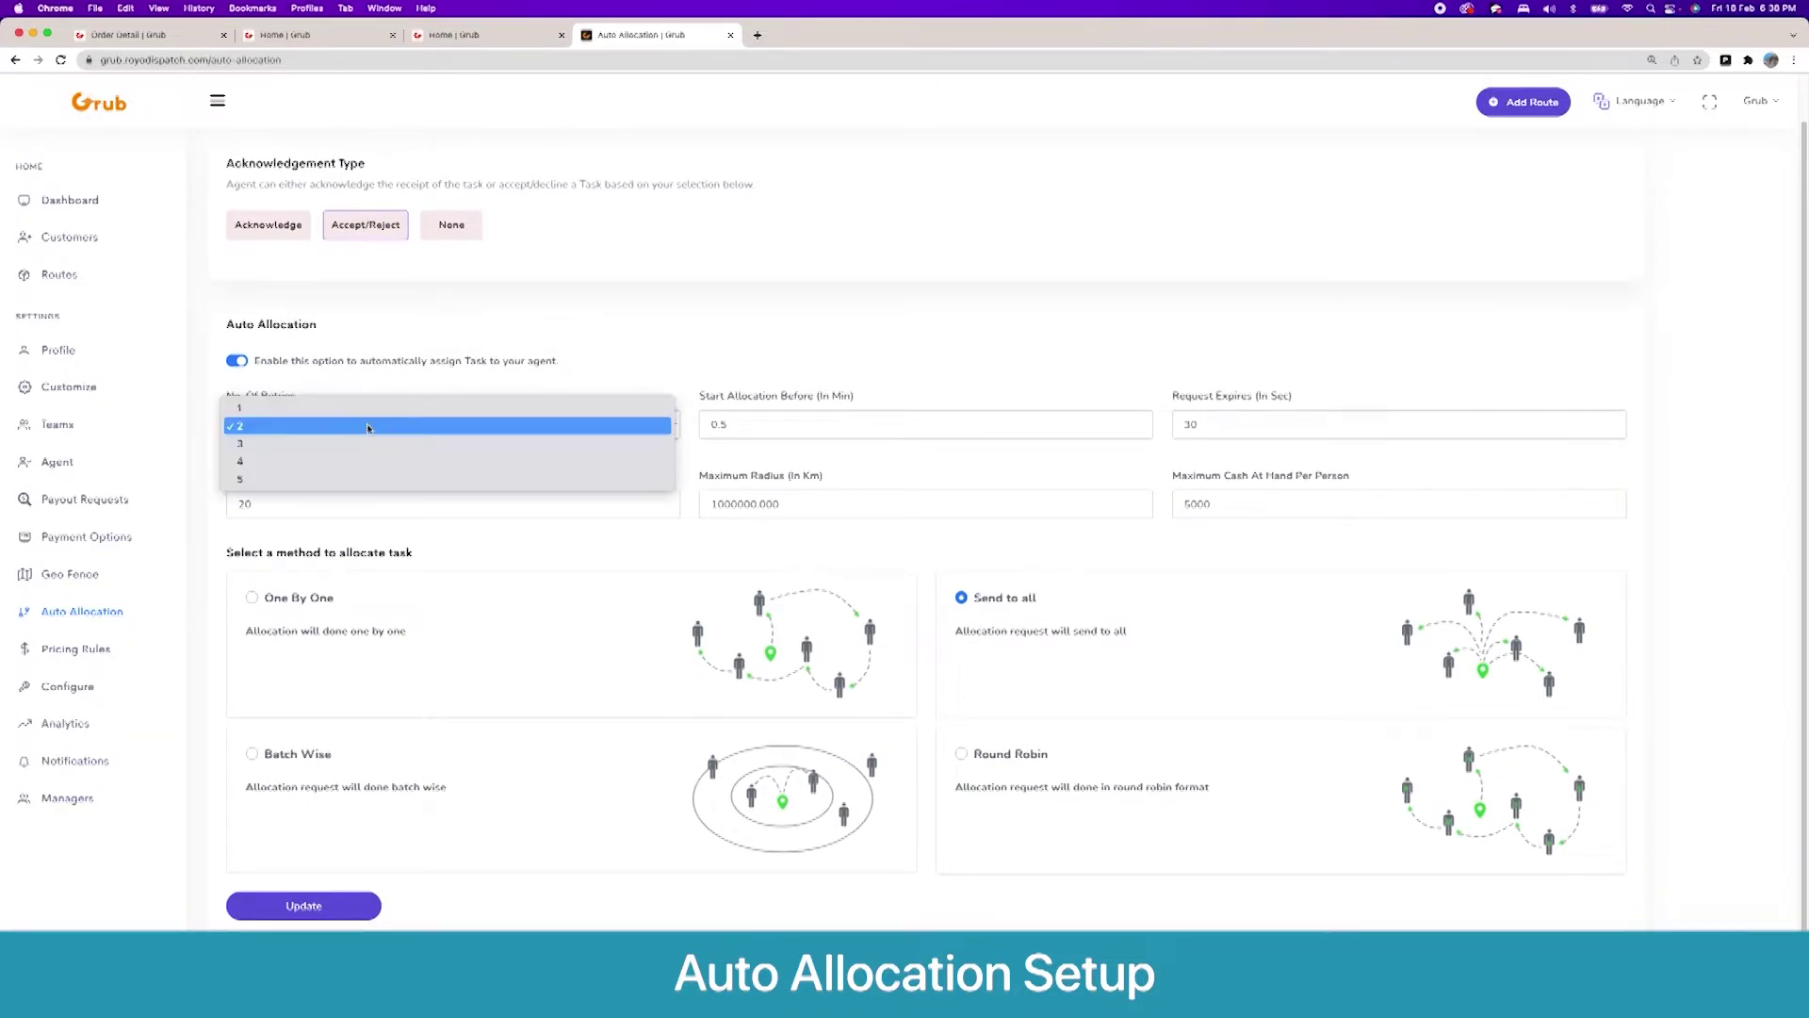
{"action": "left_click", "coordinate": [418, 376]}
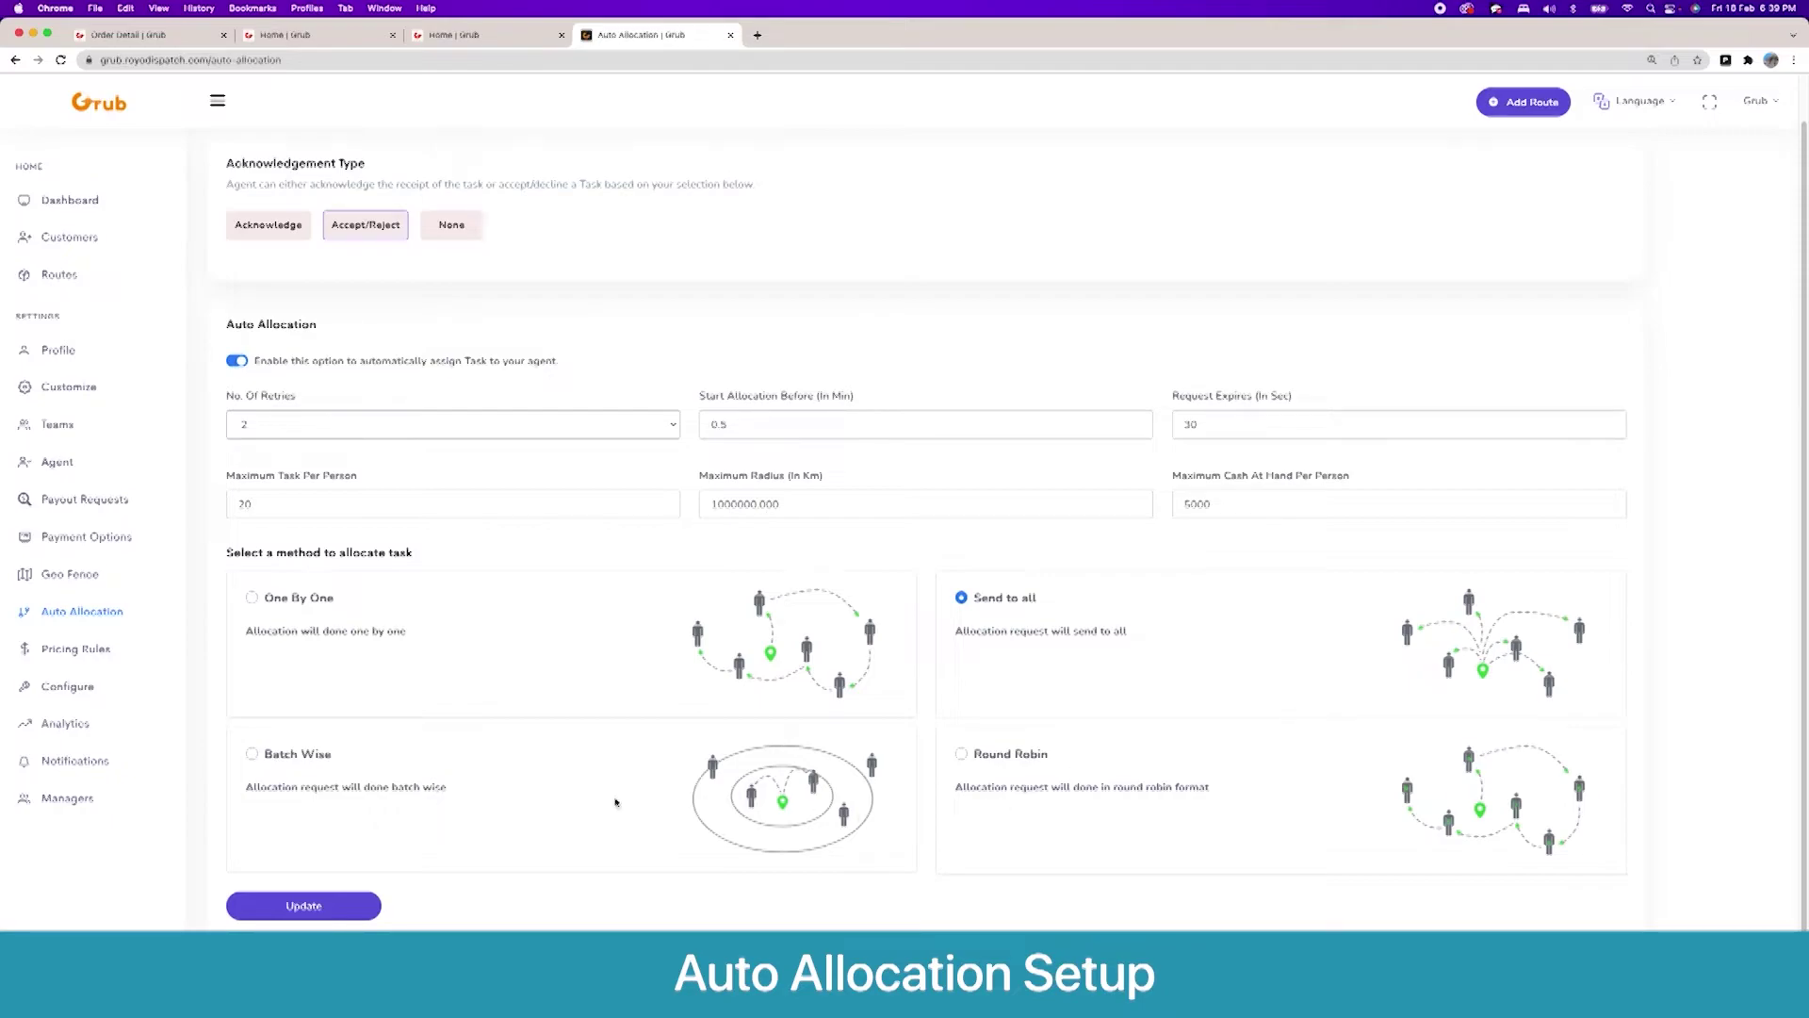
Step: Try Batch Wise allocation with its Start and Increment Radius, then switch to Round Robin
{"action": "left_click", "coordinate": [329, 764]}
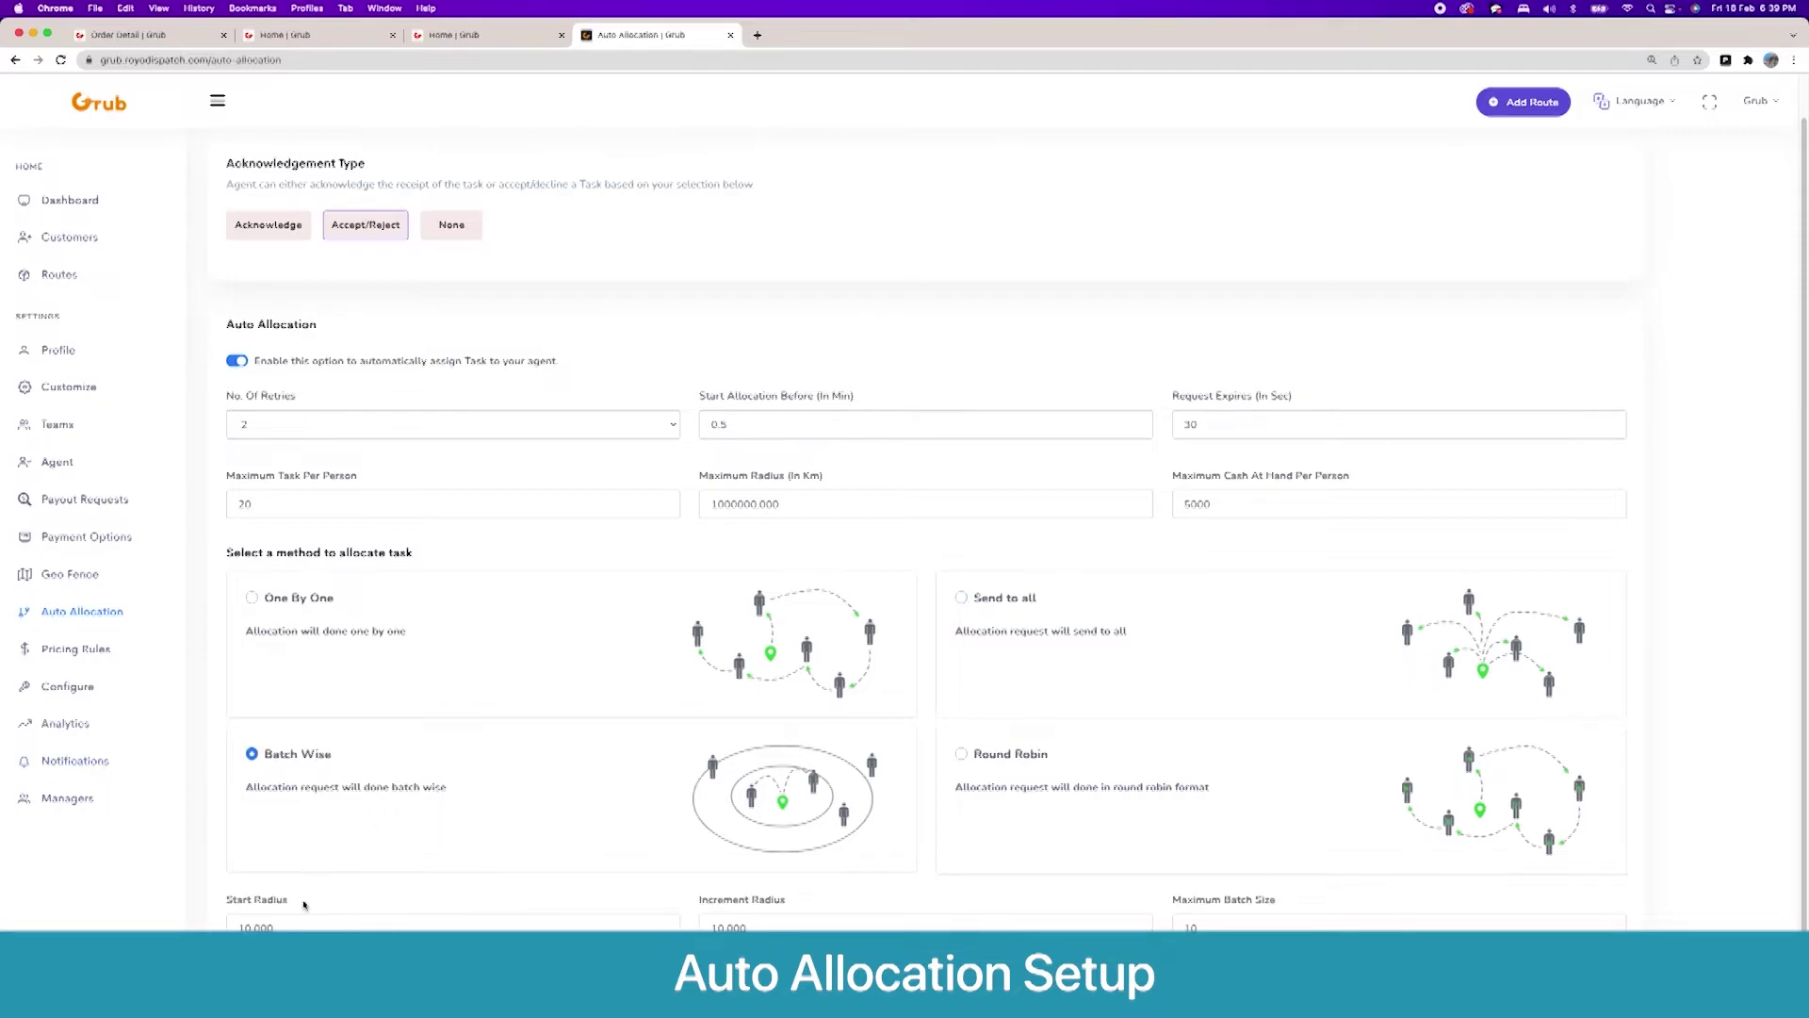
{"action": "left_click_drag", "start_coordinate": [304, 904], "coordinate": [203, 902]}
{"action": "left_click_drag", "start_coordinate": [845, 900], "coordinate": [694, 897]}
{"action": "scroll", "coordinate": [792, 862], "scroll_direction": "down", "scroll_amount": 1}
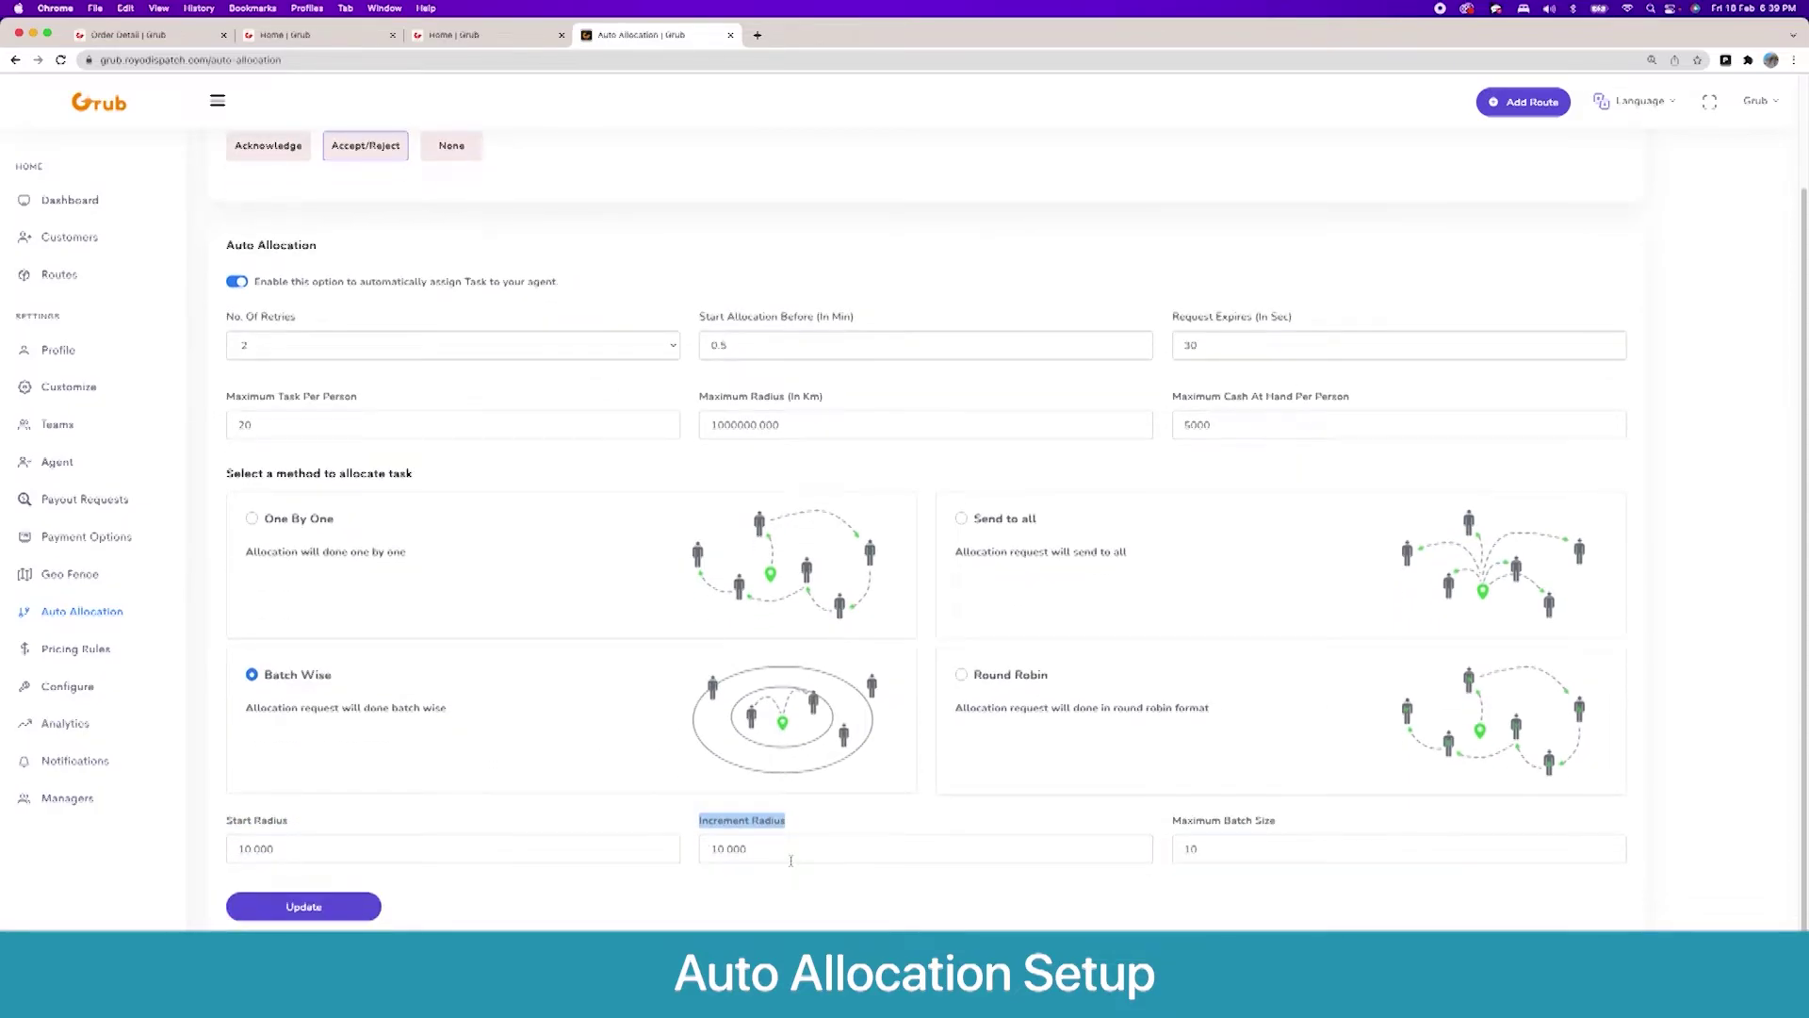
{"action": "left_click", "coordinate": [1063, 685]}
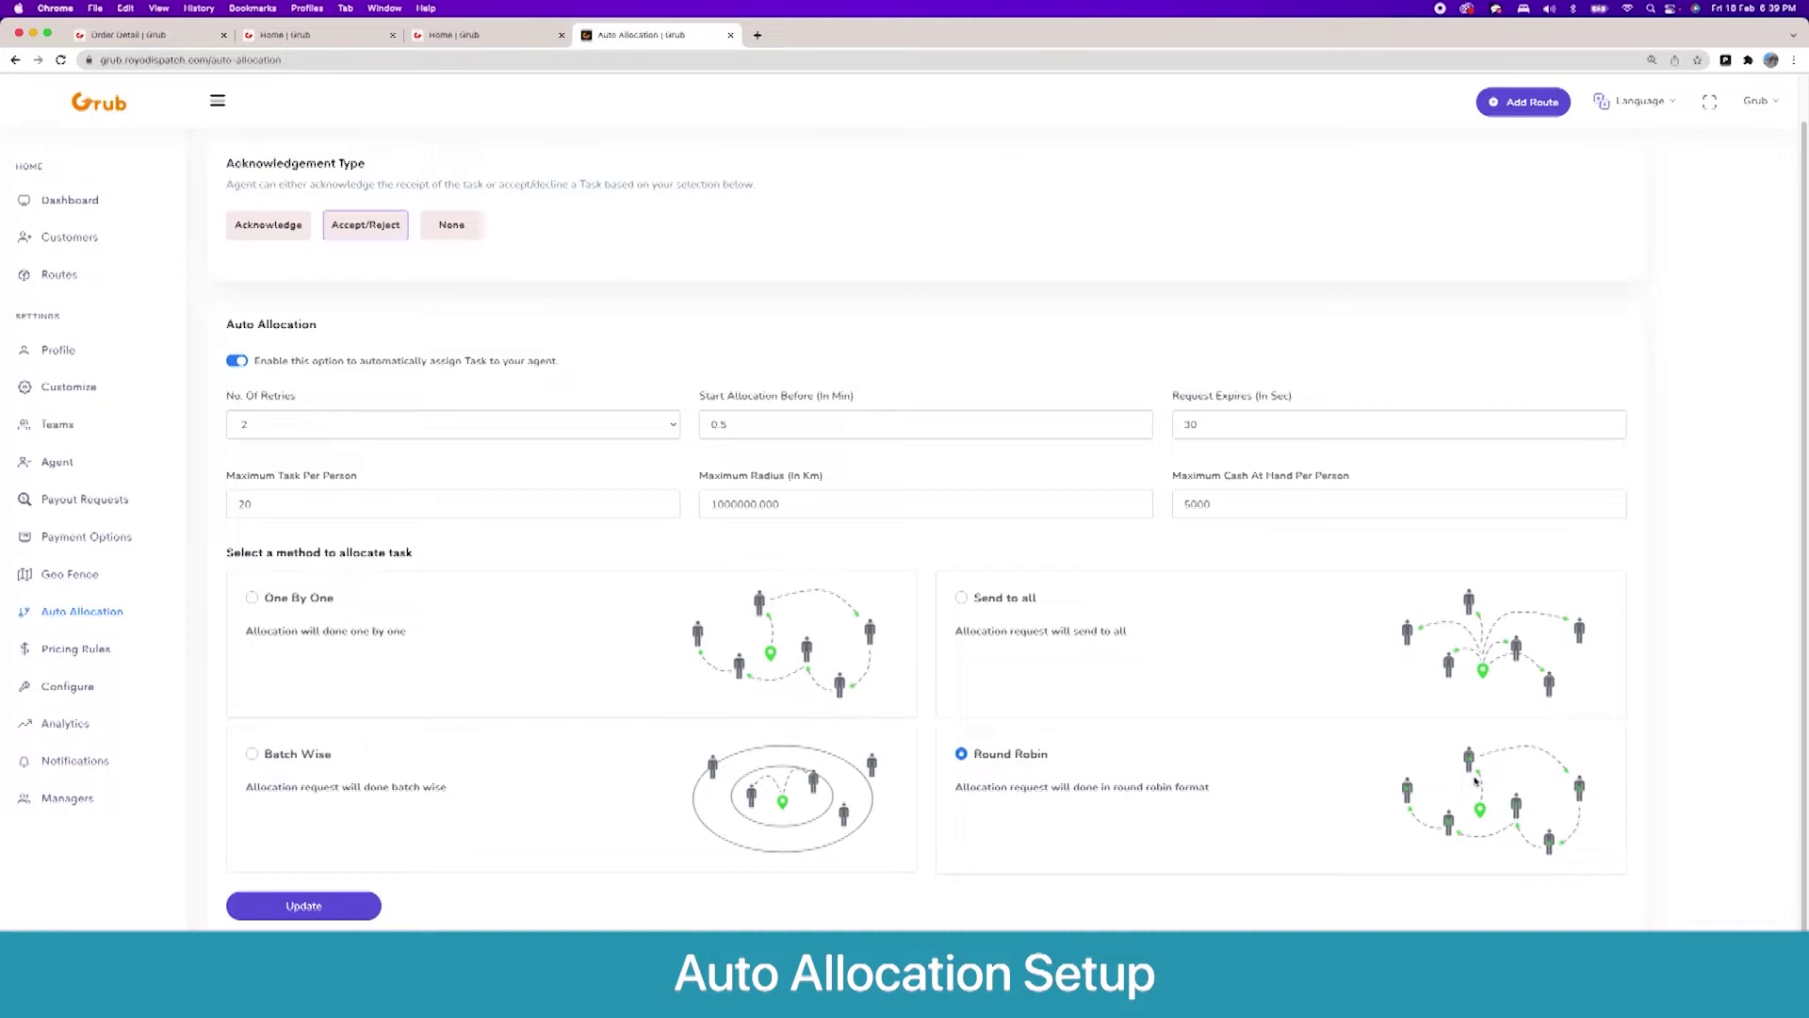
{"action": "left_click", "coordinate": [96, 644]}
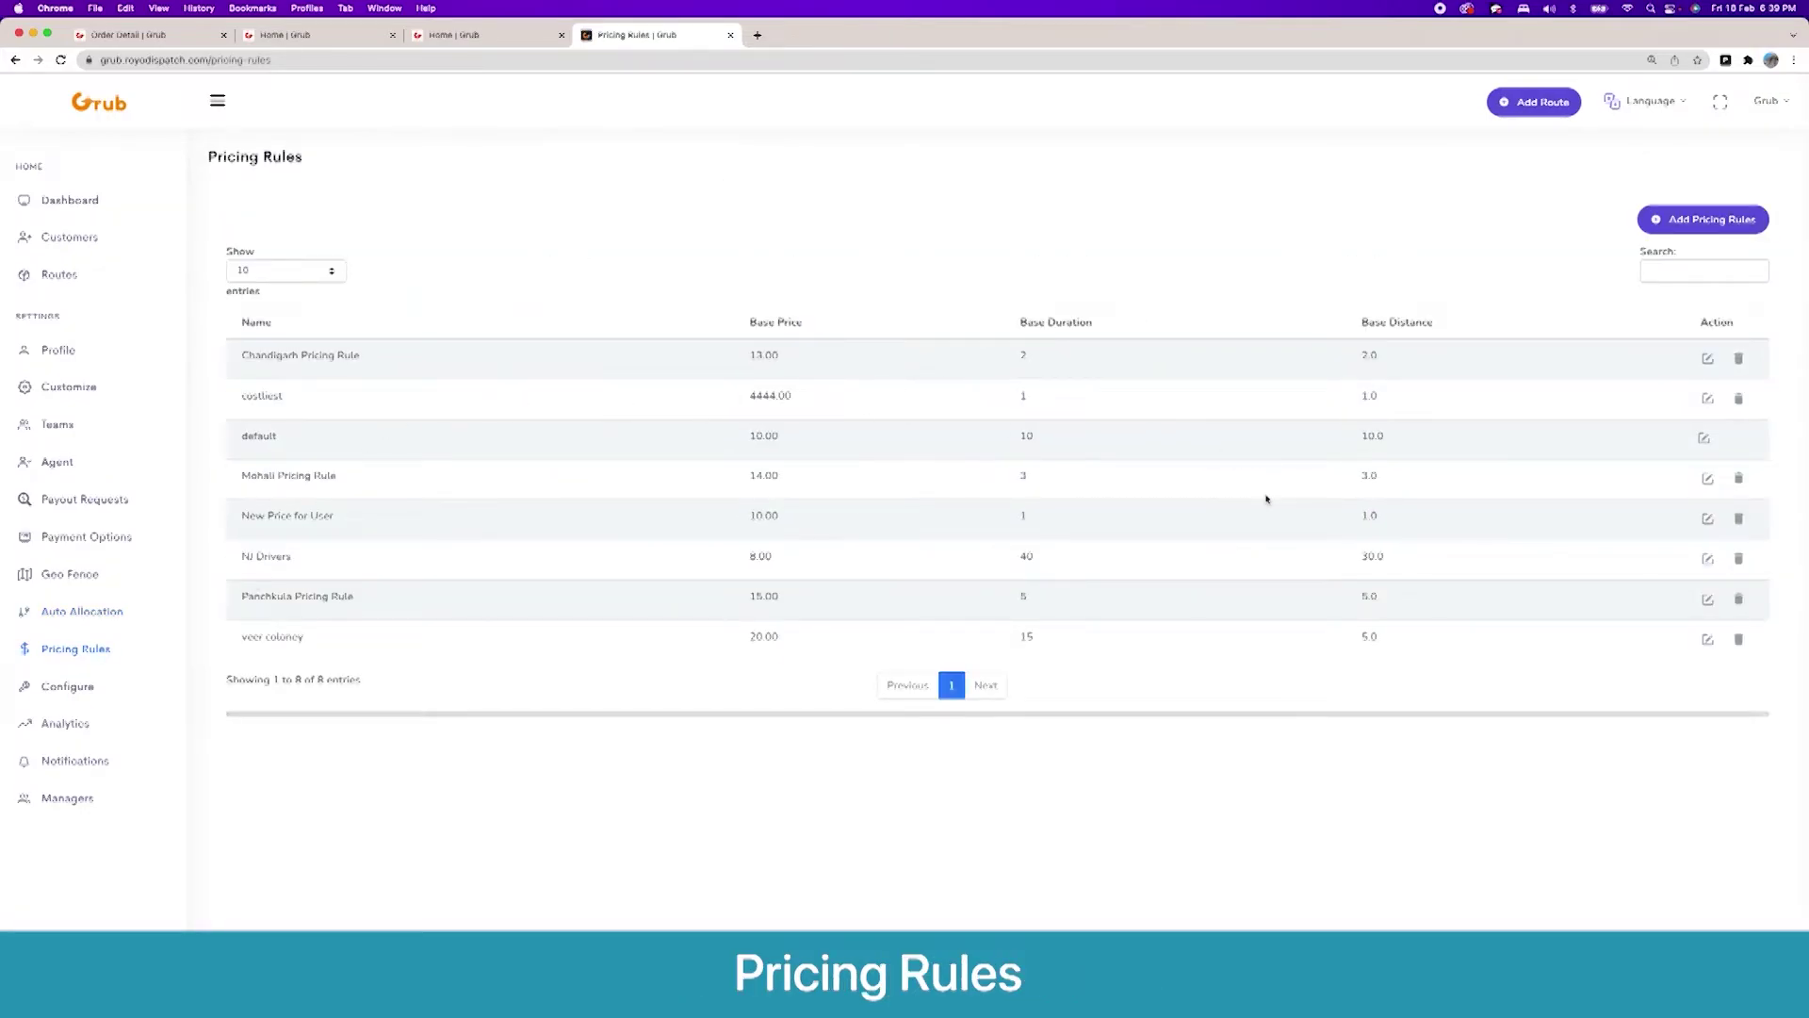
{"action": "left_click", "coordinate": [1707, 359]}
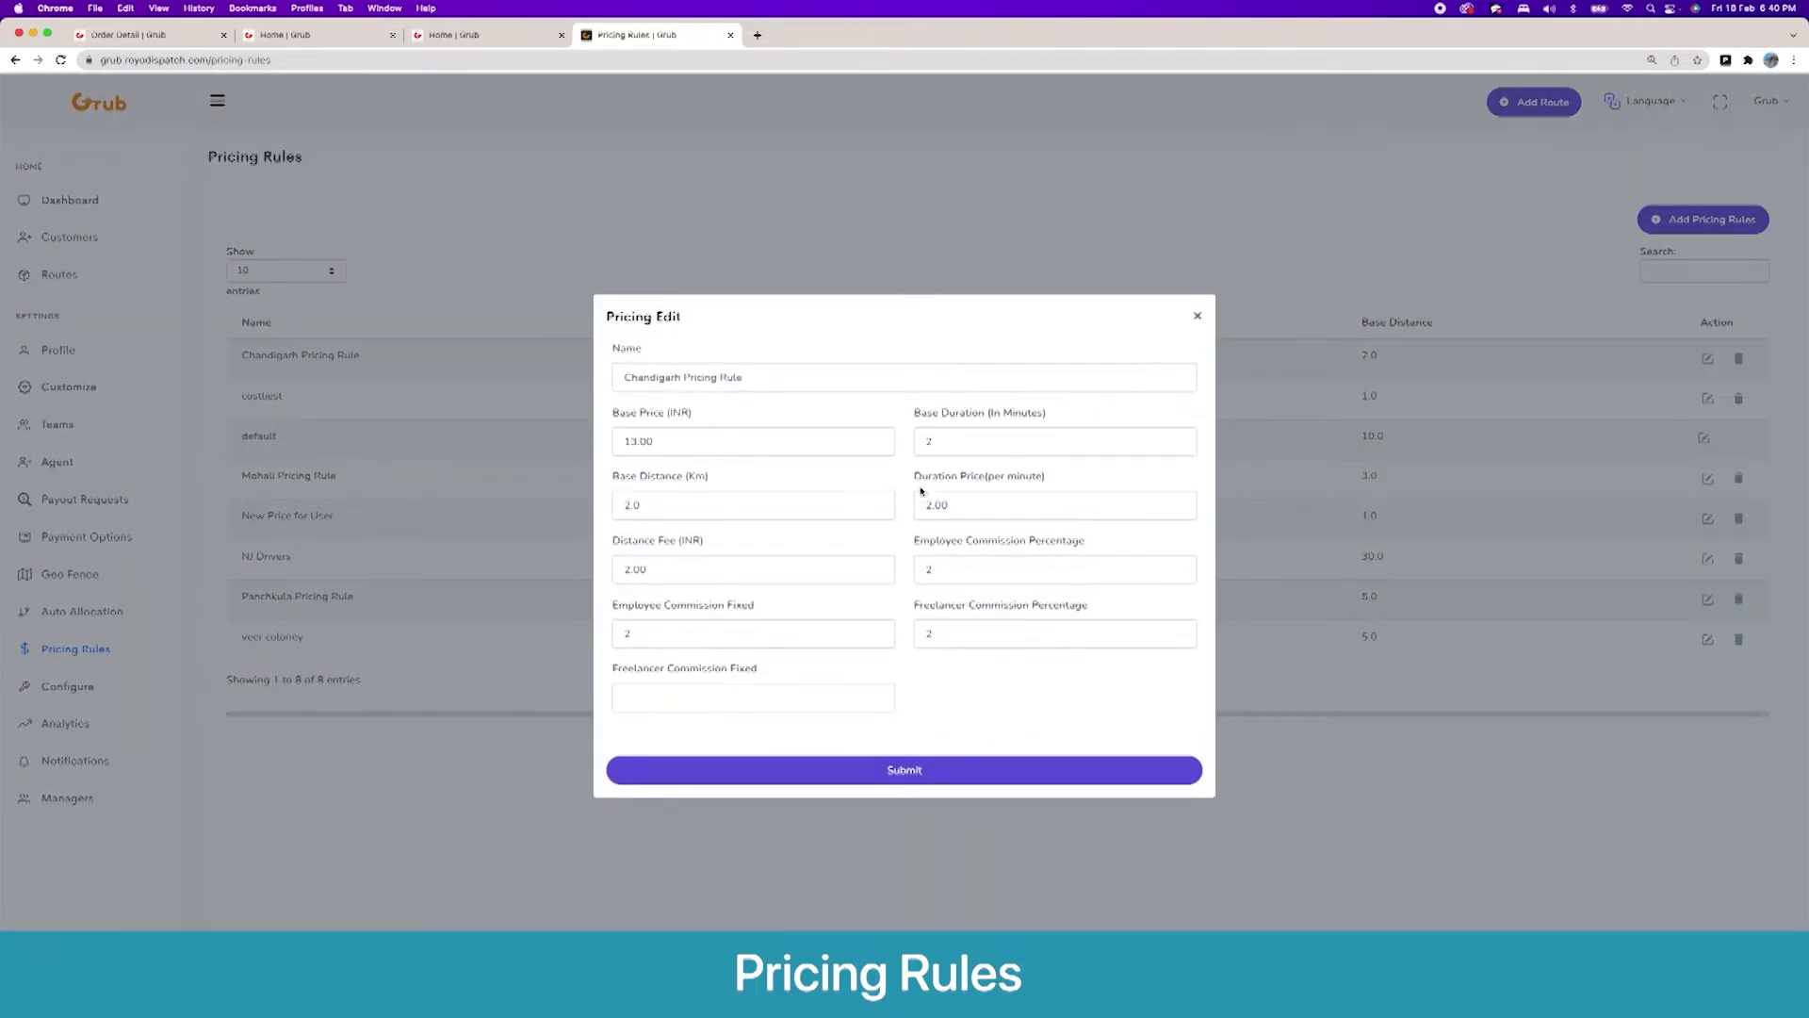
{"action": "left_click", "coordinate": [1198, 315]}
{"action": "left_click", "coordinate": [1738, 222]}
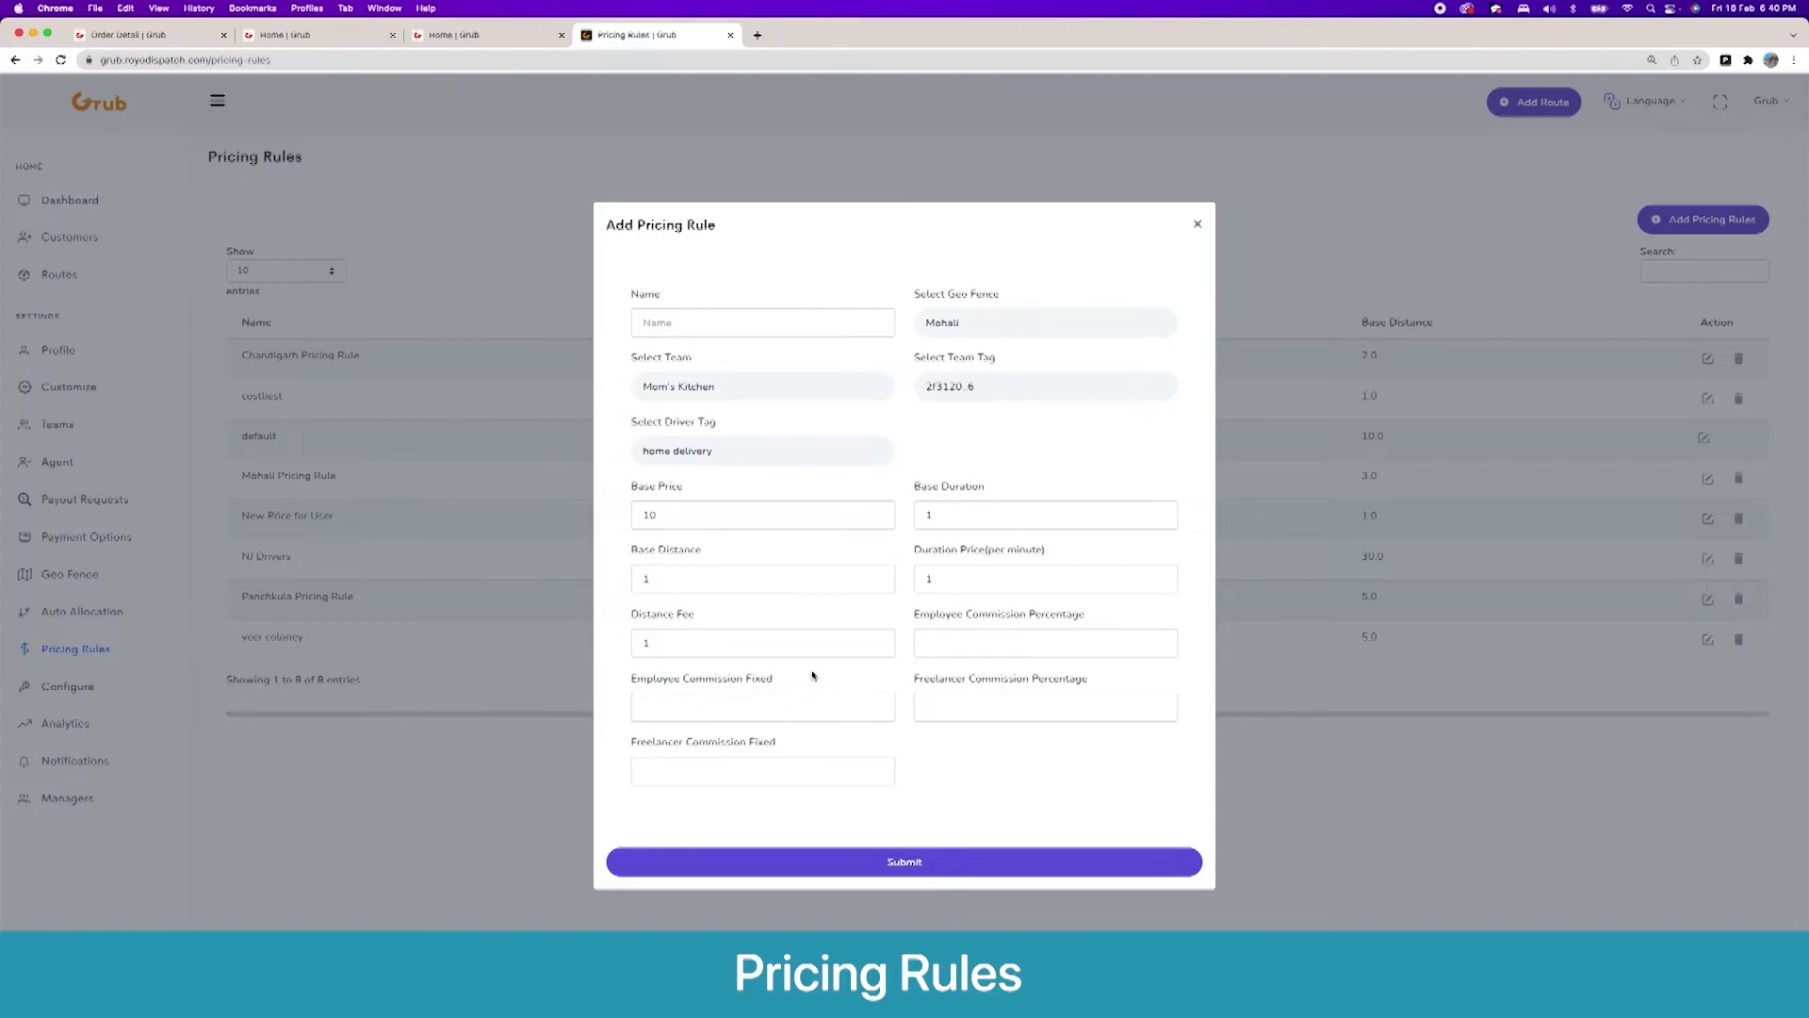
{"action": "left_click", "coordinate": [1197, 223]}
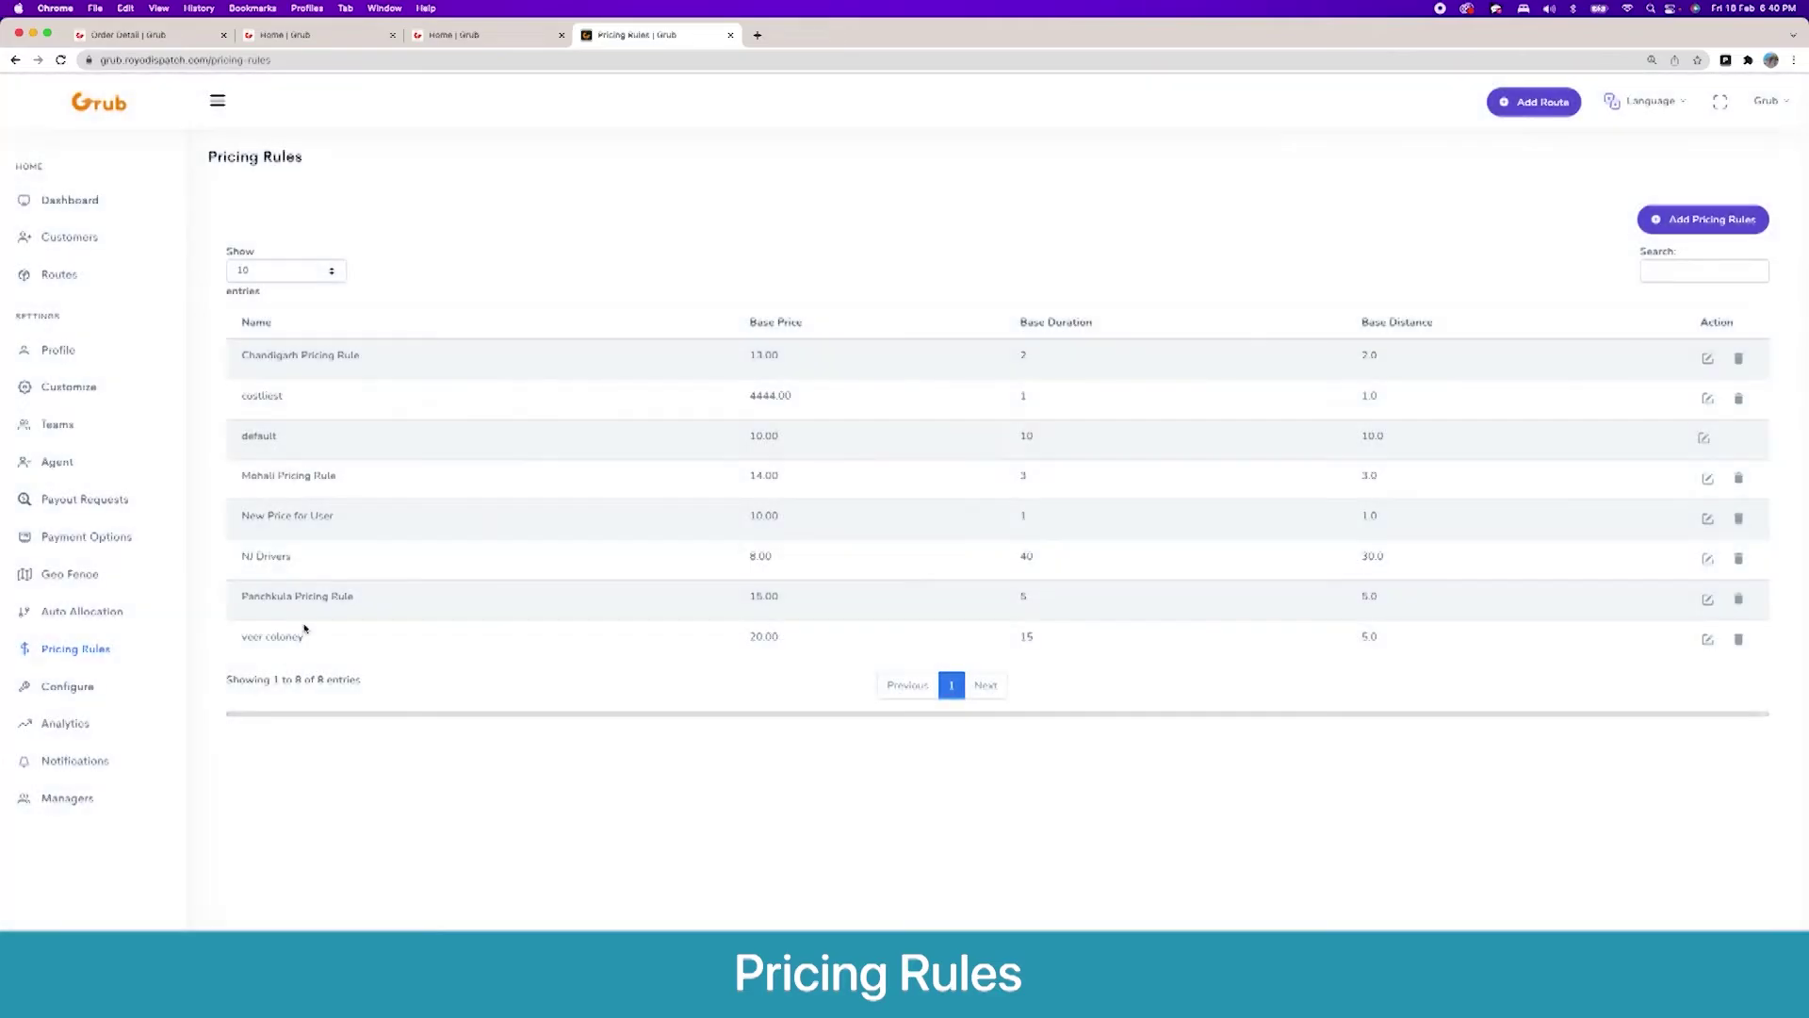
Step: Scroll through the Configure settings cards, including the Custom Domain field
{"action": "left_click", "coordinate": [34, 690]}
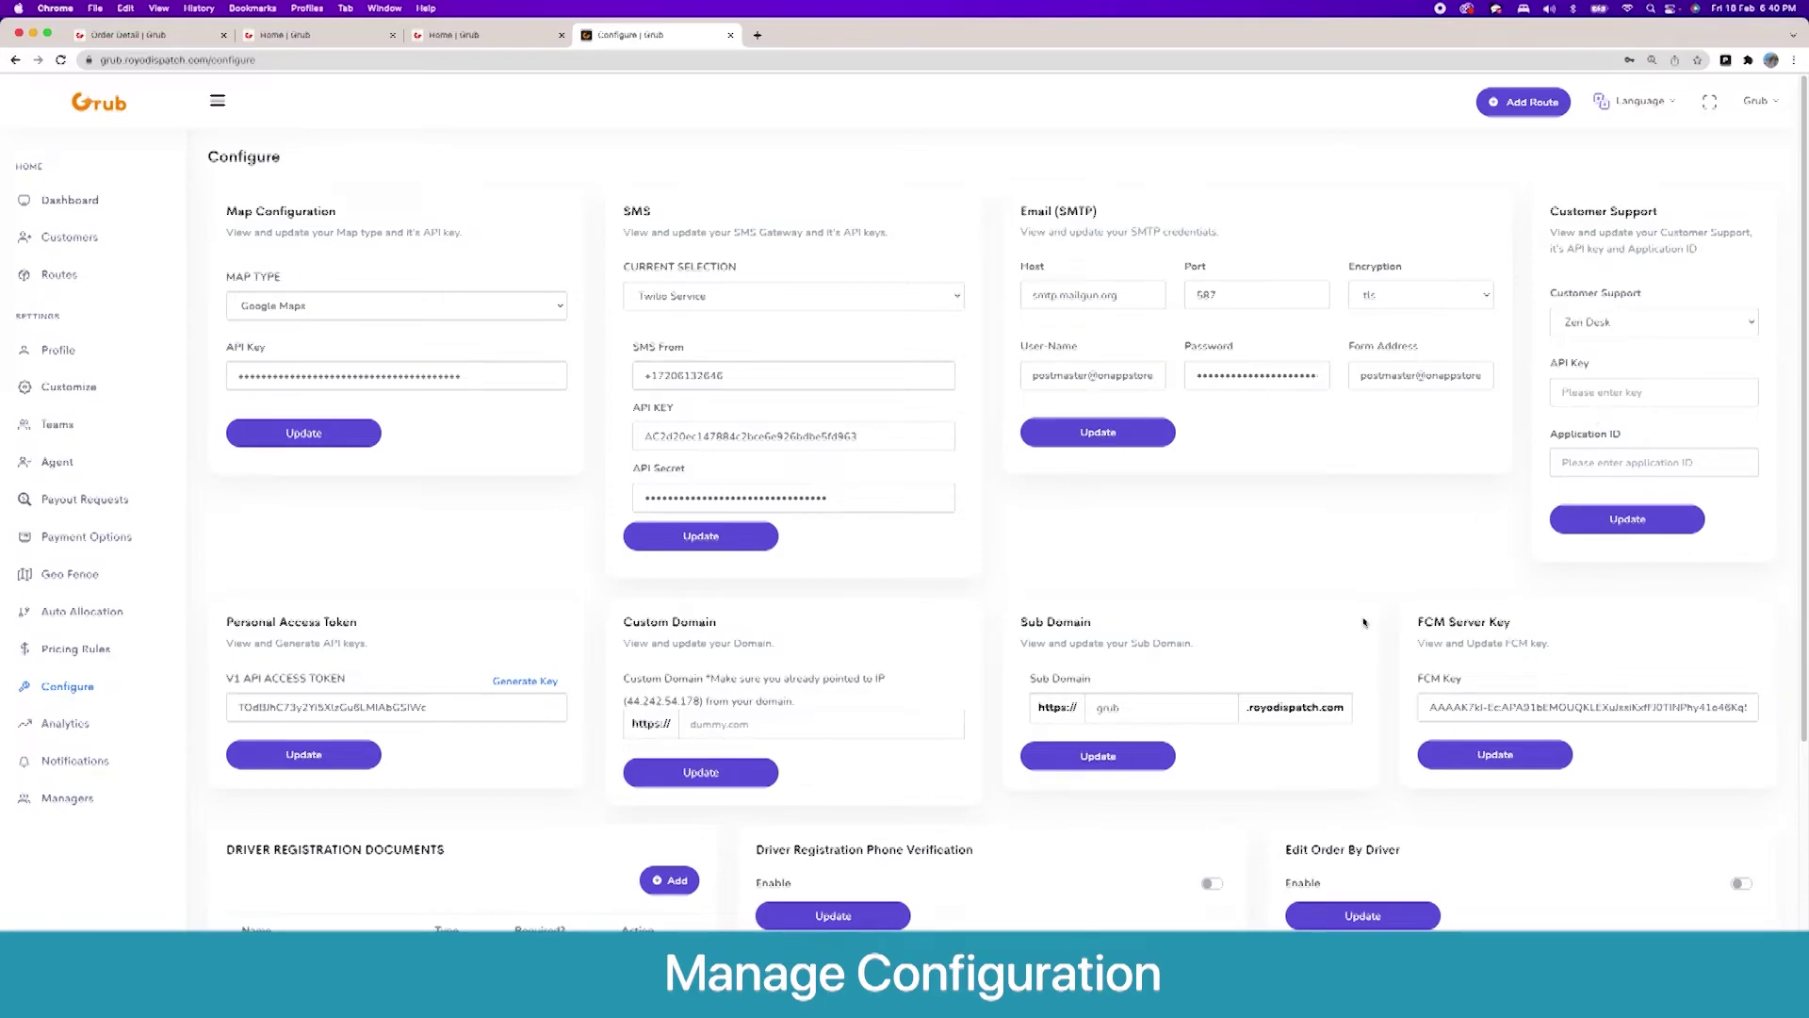
{"action": "scroll", "coordinate": [273, 413], "scroll_direction": "down", "scroll_amount": 3}
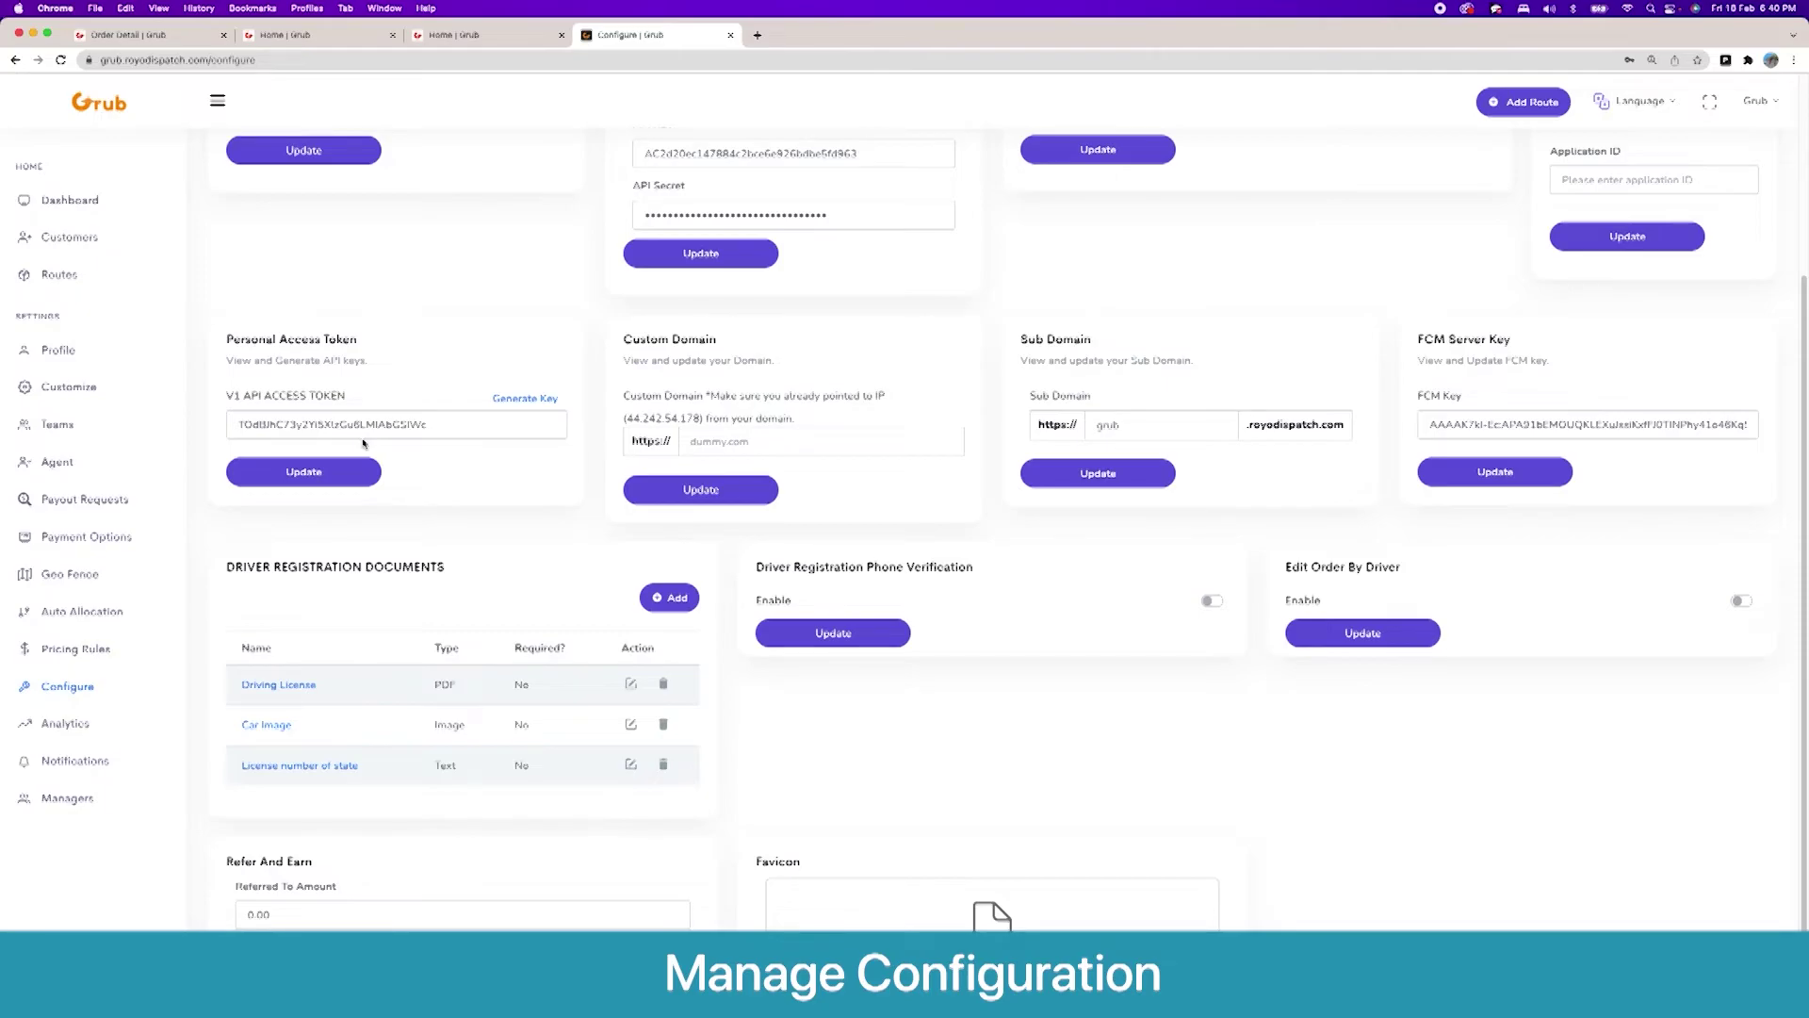
{"action": "left_click", "coordinate": [719, 444]}
{"action": "left_click", "coordinate": [889, 364]}
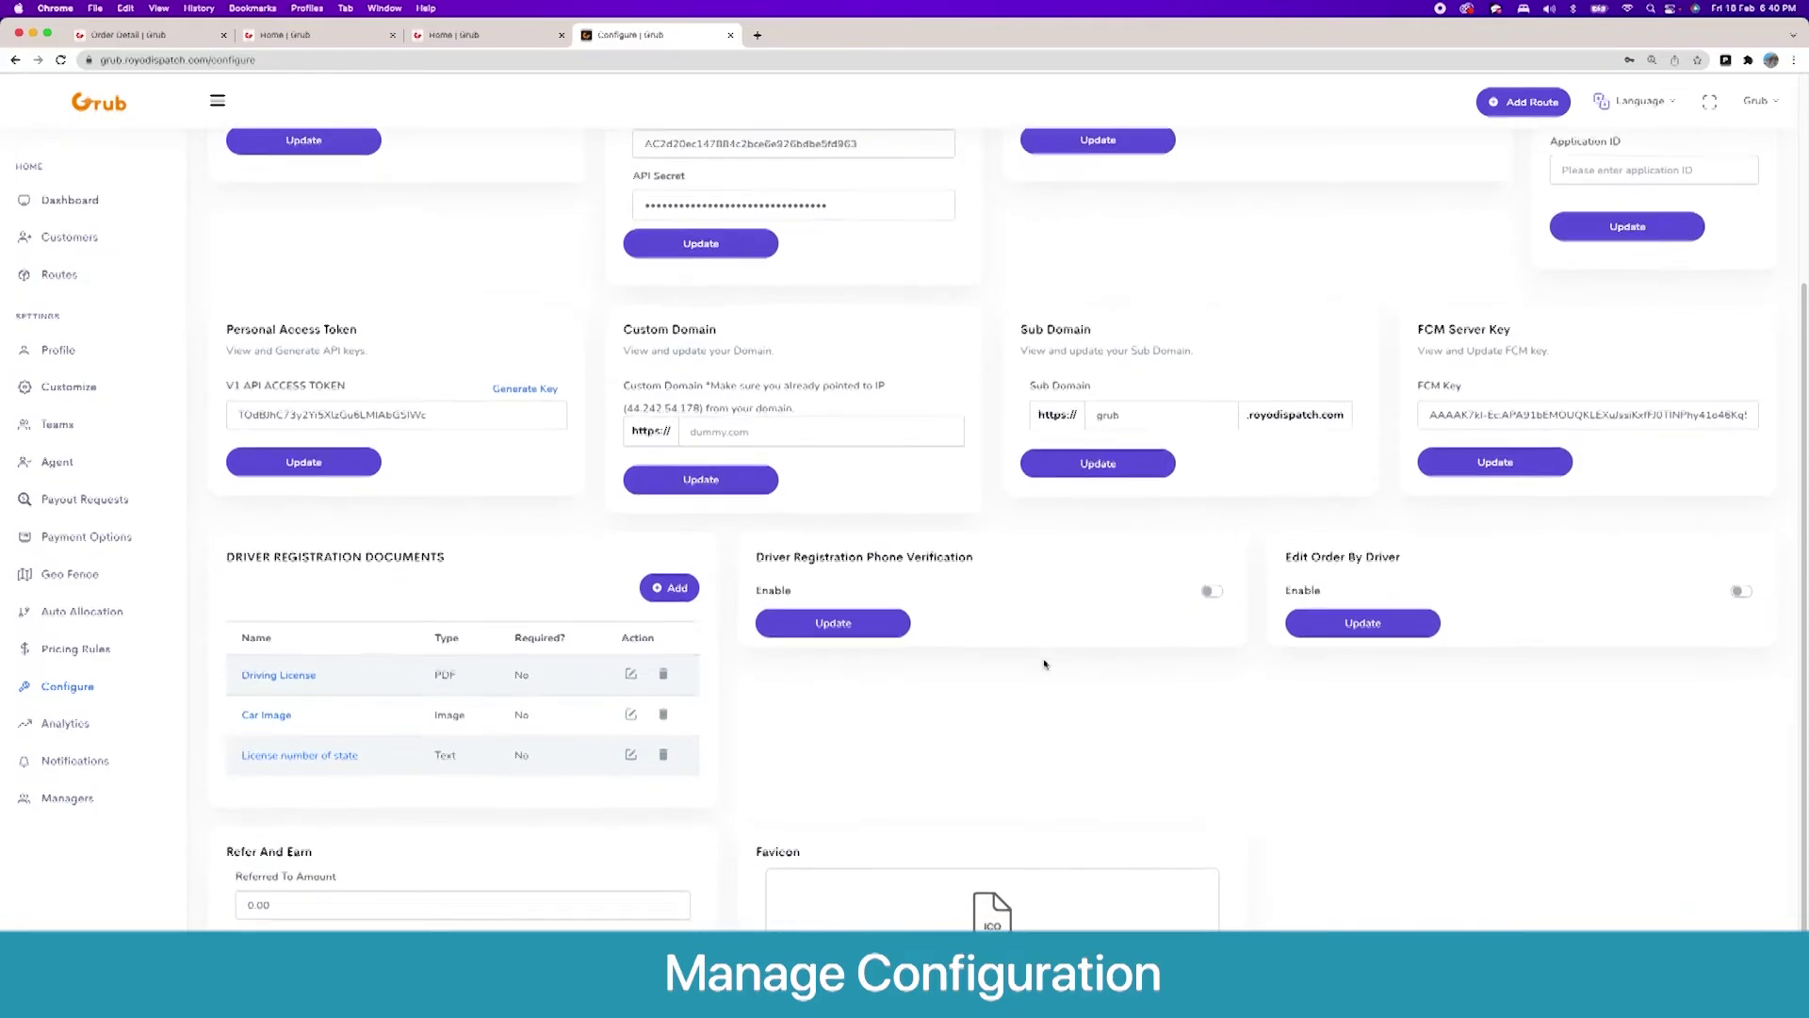
{"action": "scroll", "coordinate": [1044, 664], "scroll_direction": "down", "scroll_amount": 2}
{"action": "scroll", "coordinate": [1044, 664], "scroll_direction": "down", "scroll_amount": 1}
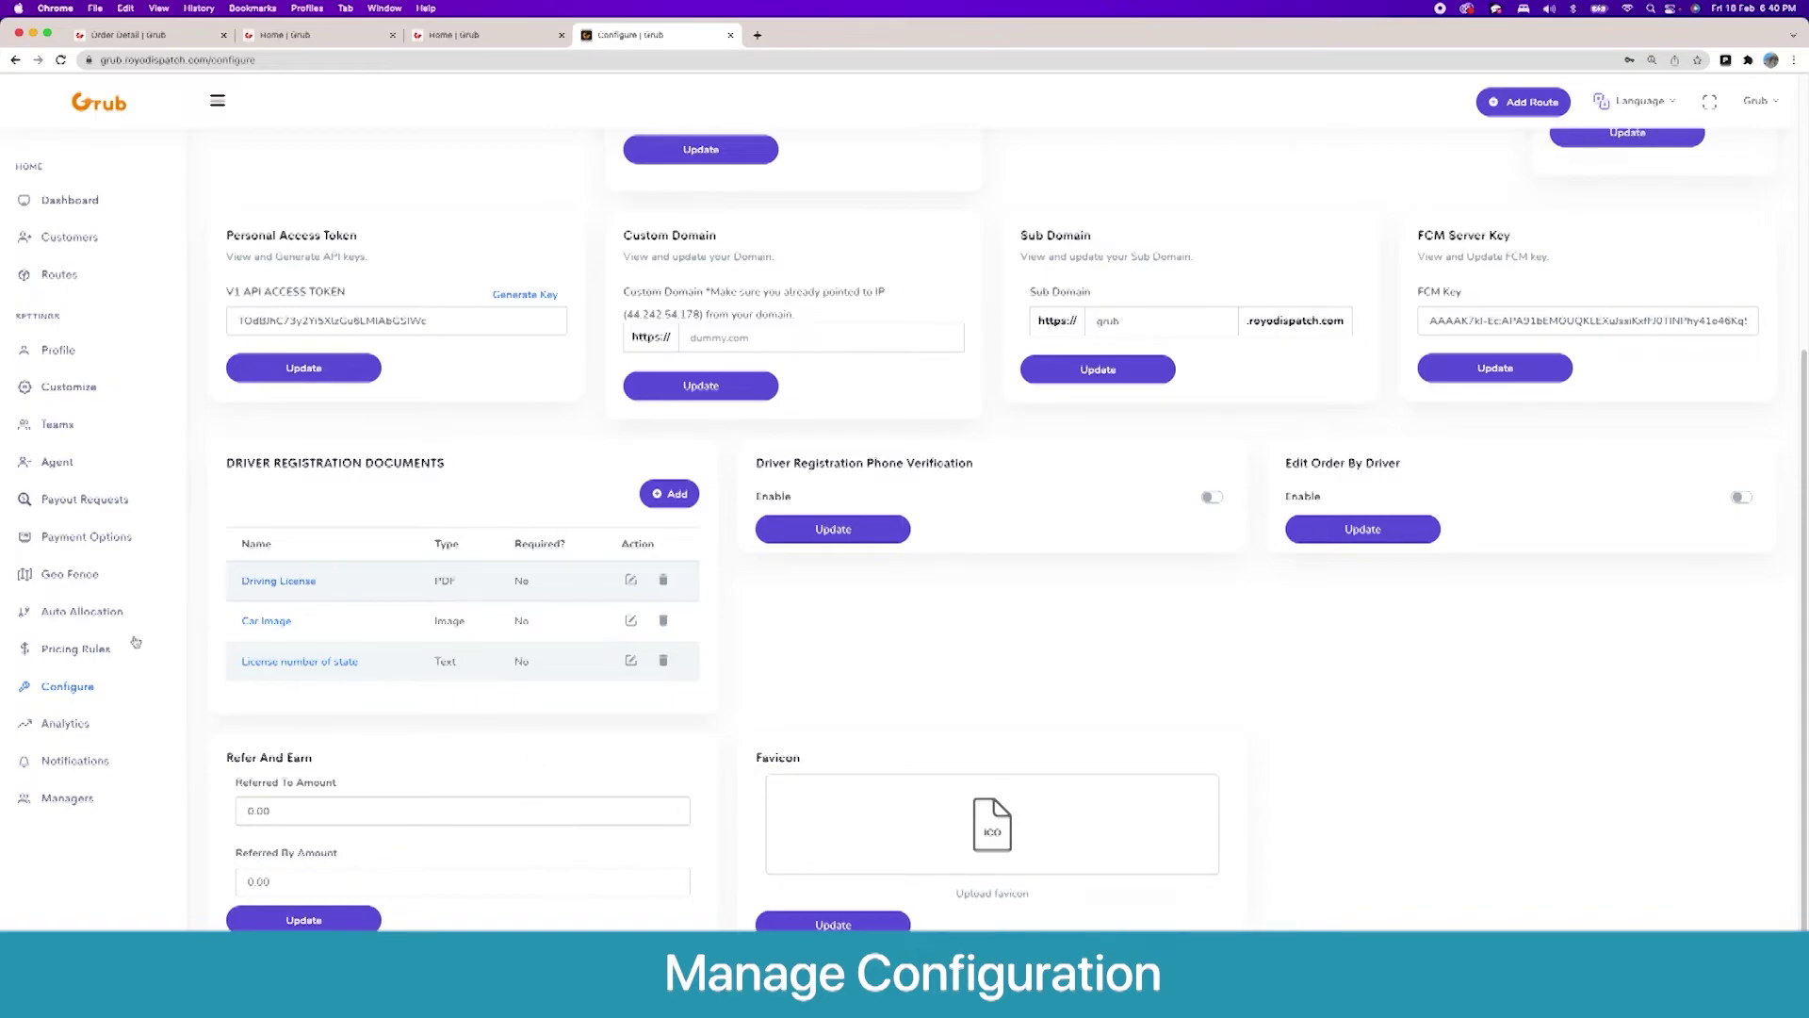
{"action": "left_click", "coordinate": [86, 725]}
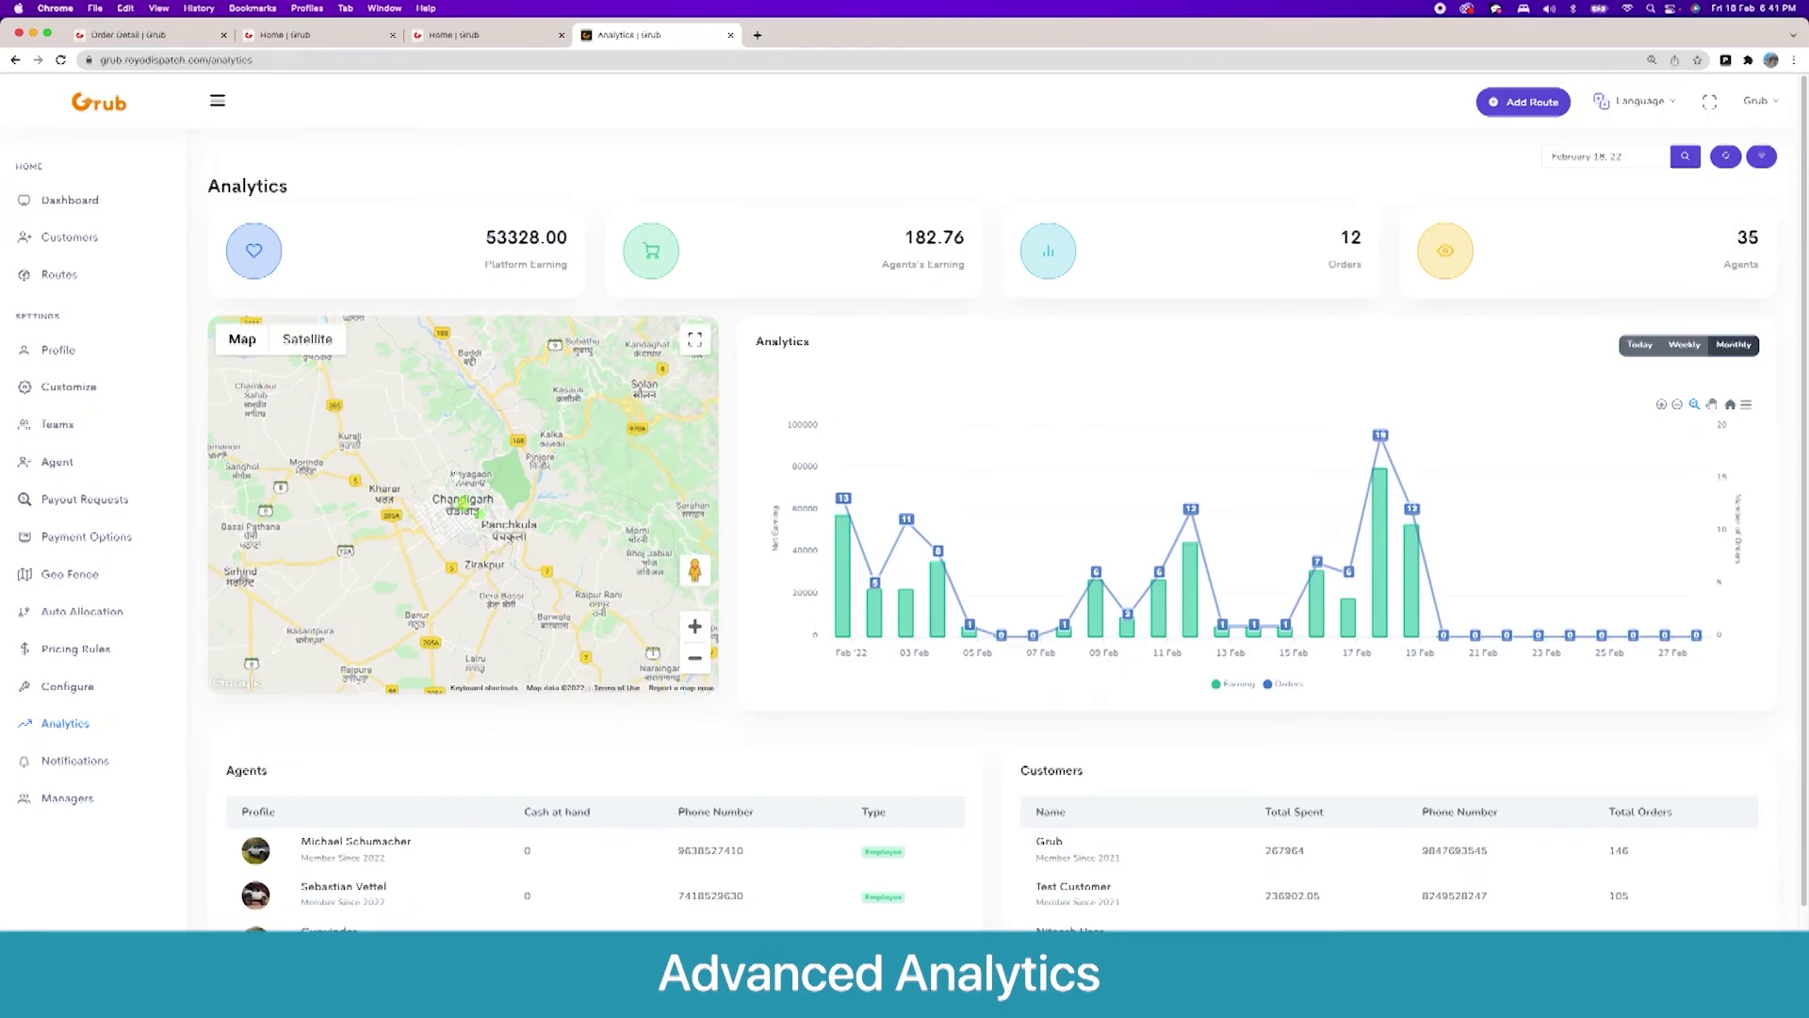
Step: Zoom the analytics map in on Chandigarh, then go to the Notifications settings
{"action": "left_click", "coordinate": [695, 626]}
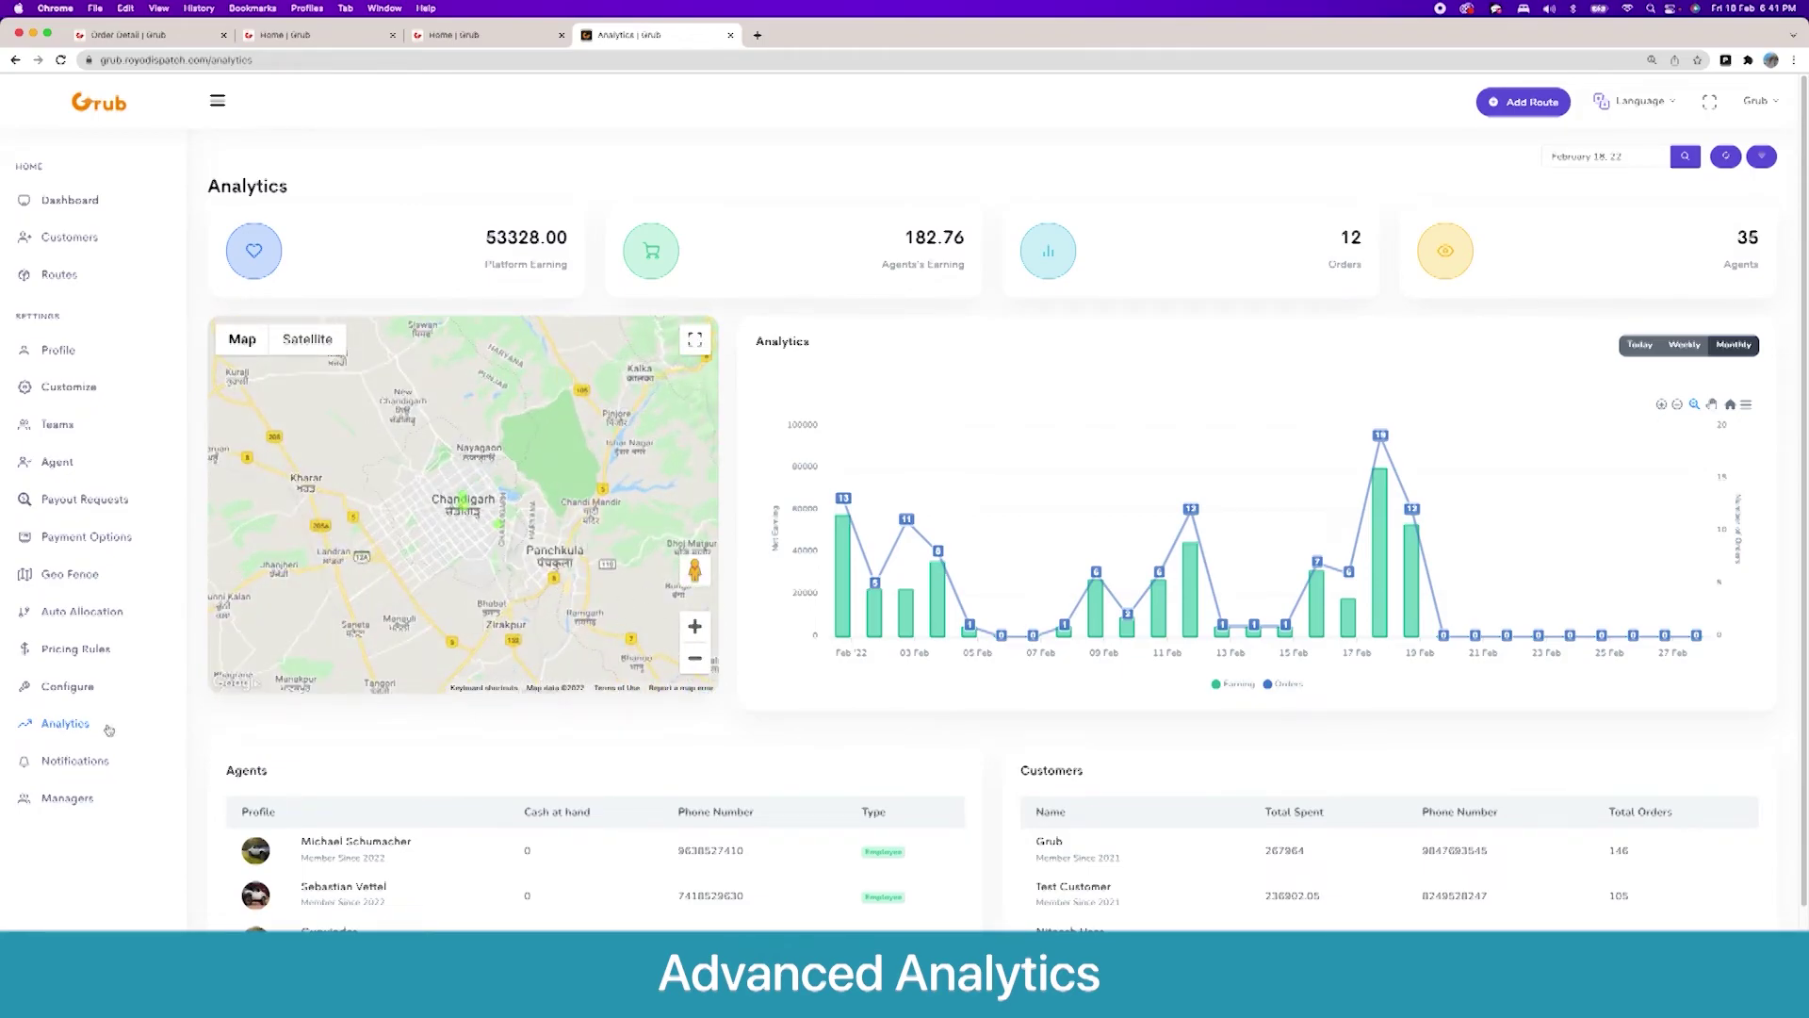
{"action": "left_click", "coordinate": [98, 761]}
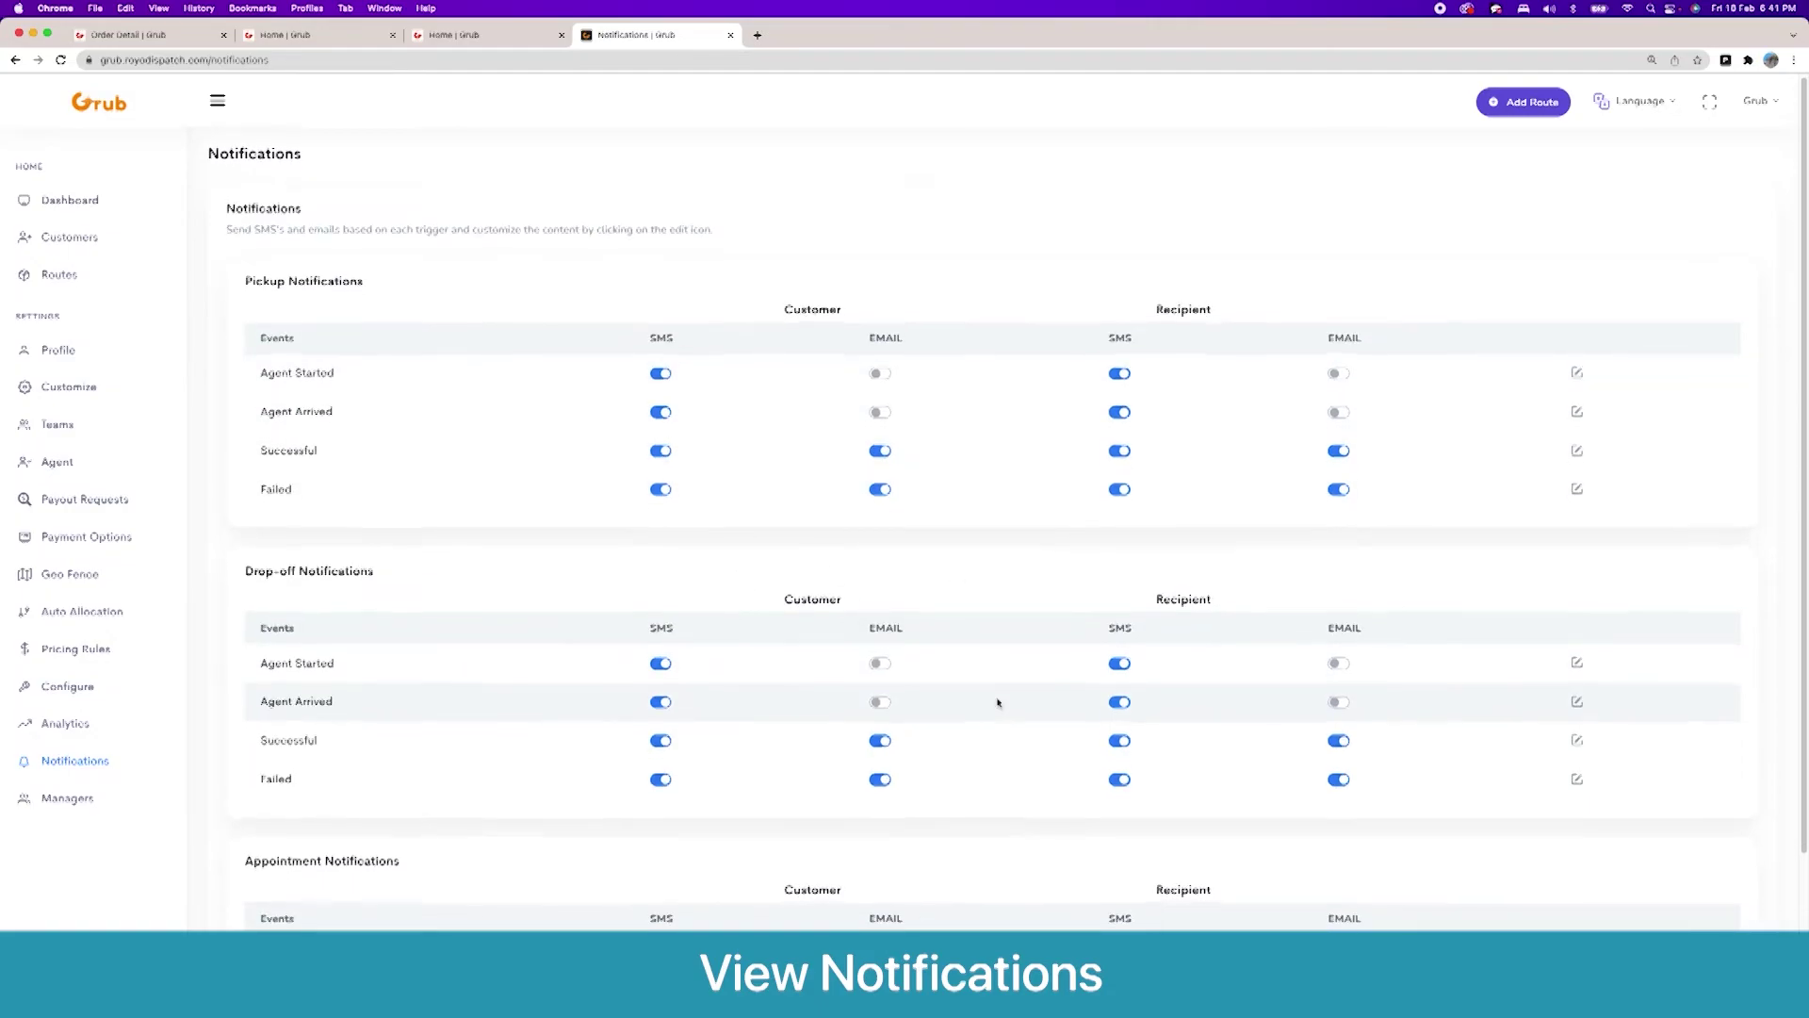
Step: Leave the Notifications page for the Managers list showing nine active managers
{"action": "scroll", "coordinate": [997, 698], "scroll_direction": "down", "scroll_amount": 2}
{"action": "scroll", "coordinate": [996, 695], "scroll_direction": "up", "scroll_amount": 2}
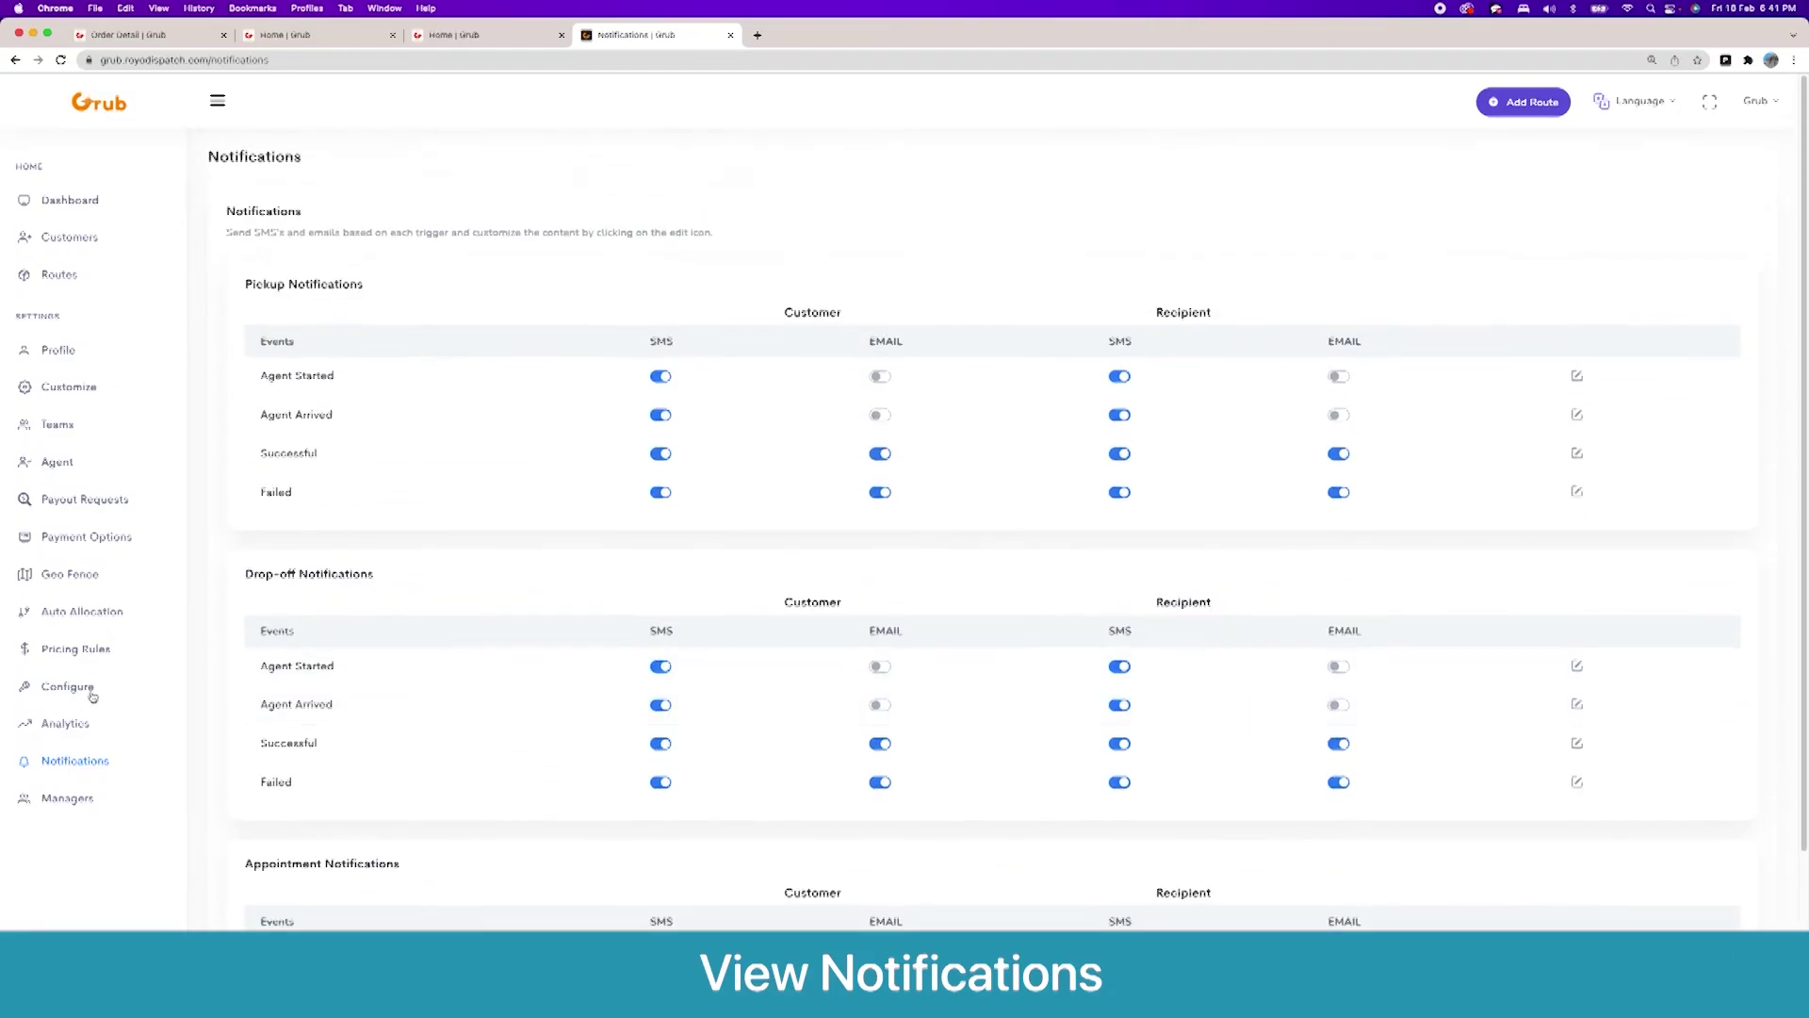
{"action": "left_click", "coordinate": [90, 803]}
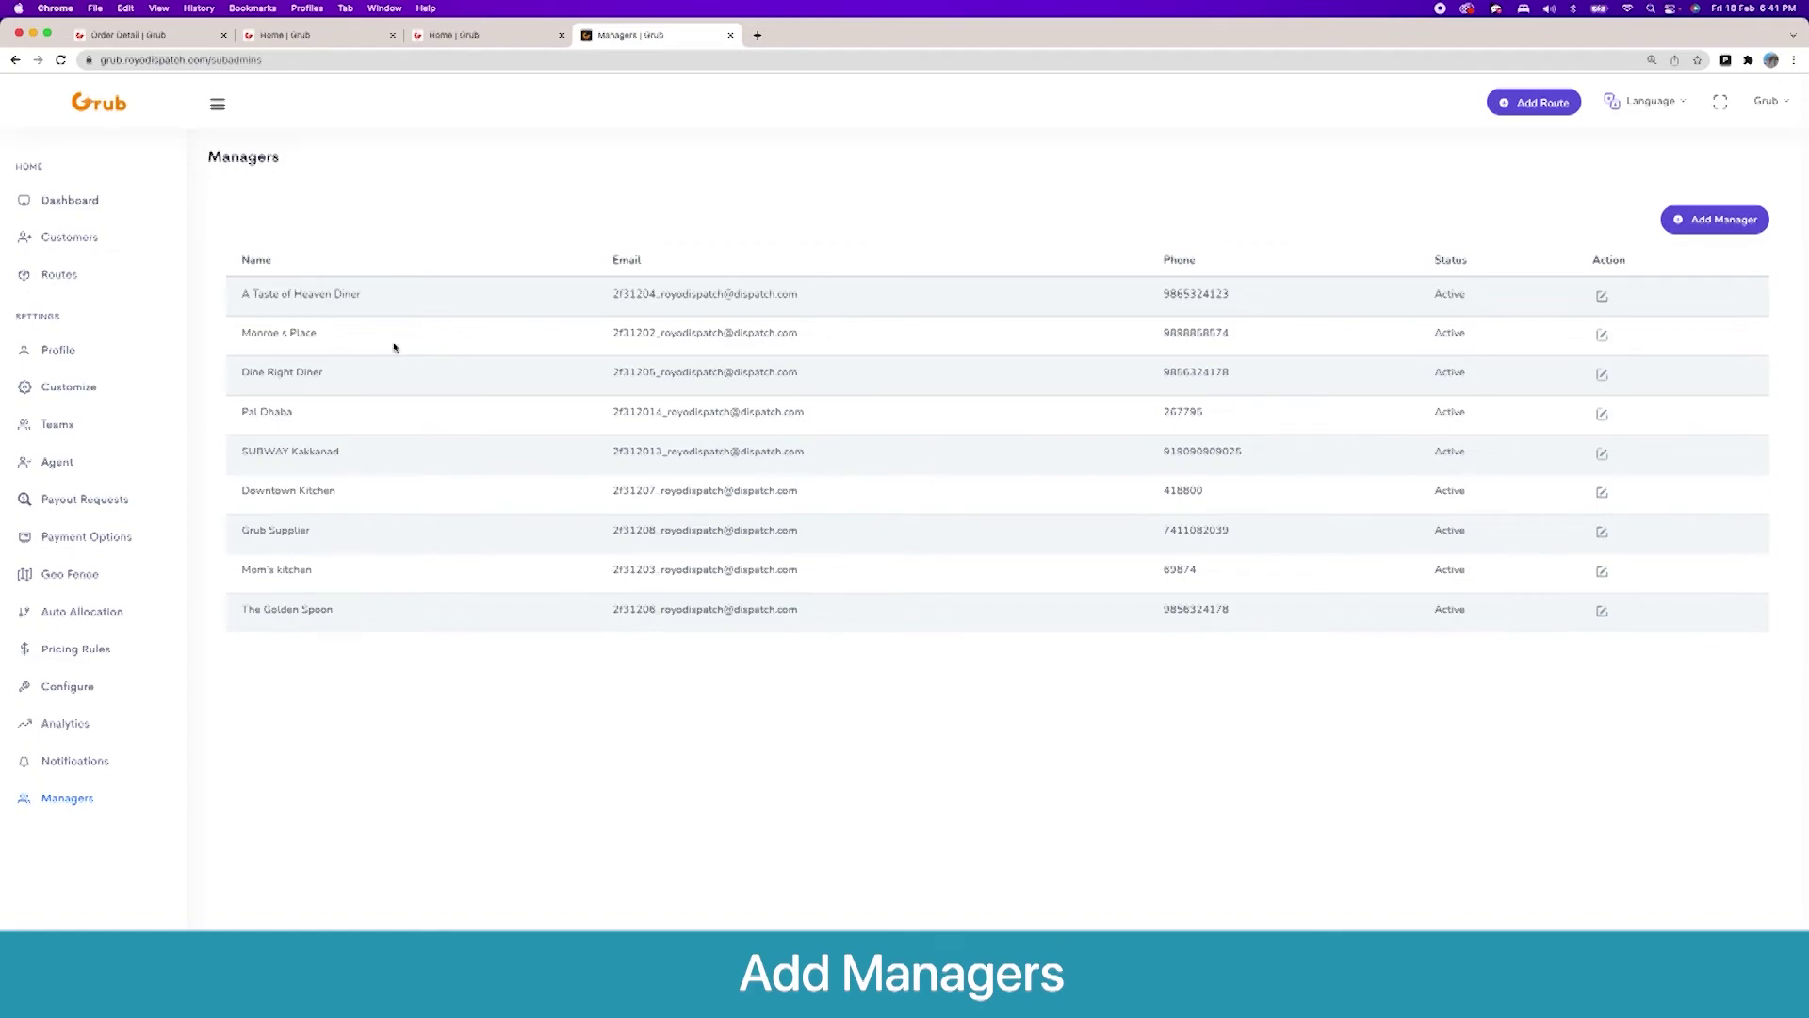
Step: Open the edit form for the A Taste of Heaven Diner manager
{"action": "left_click", "coordinate": [1602, 296]}
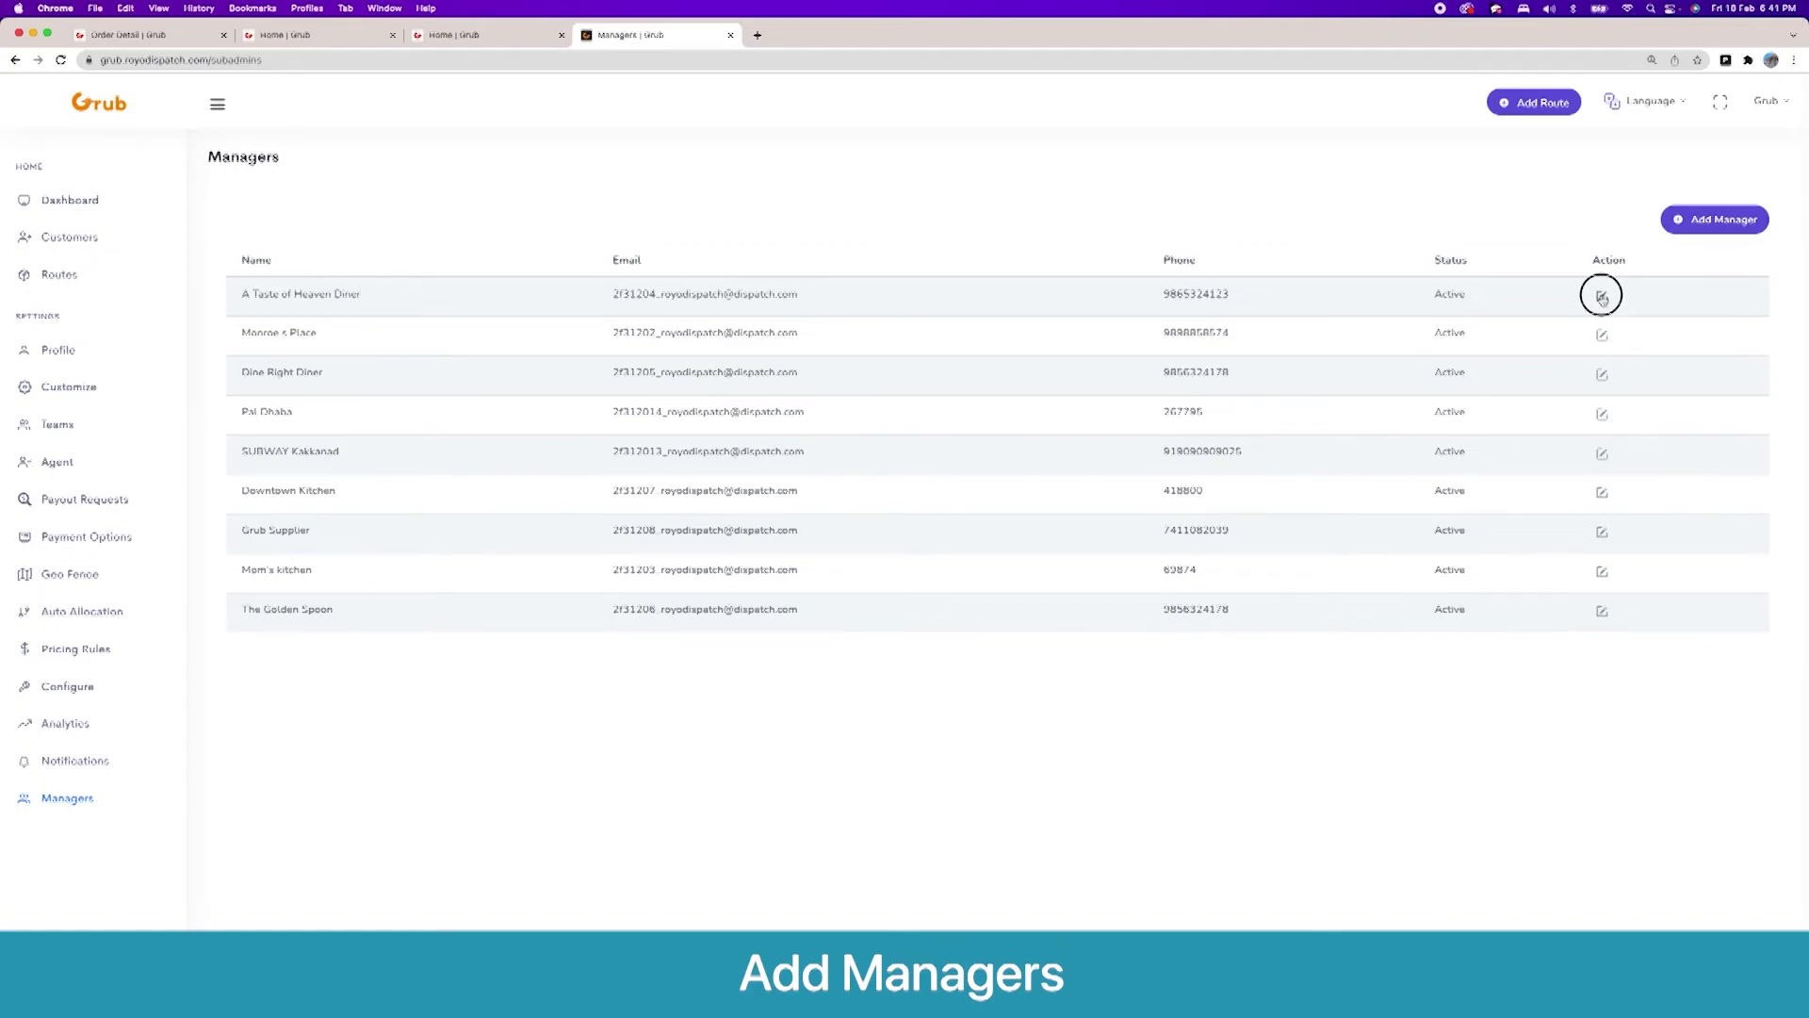